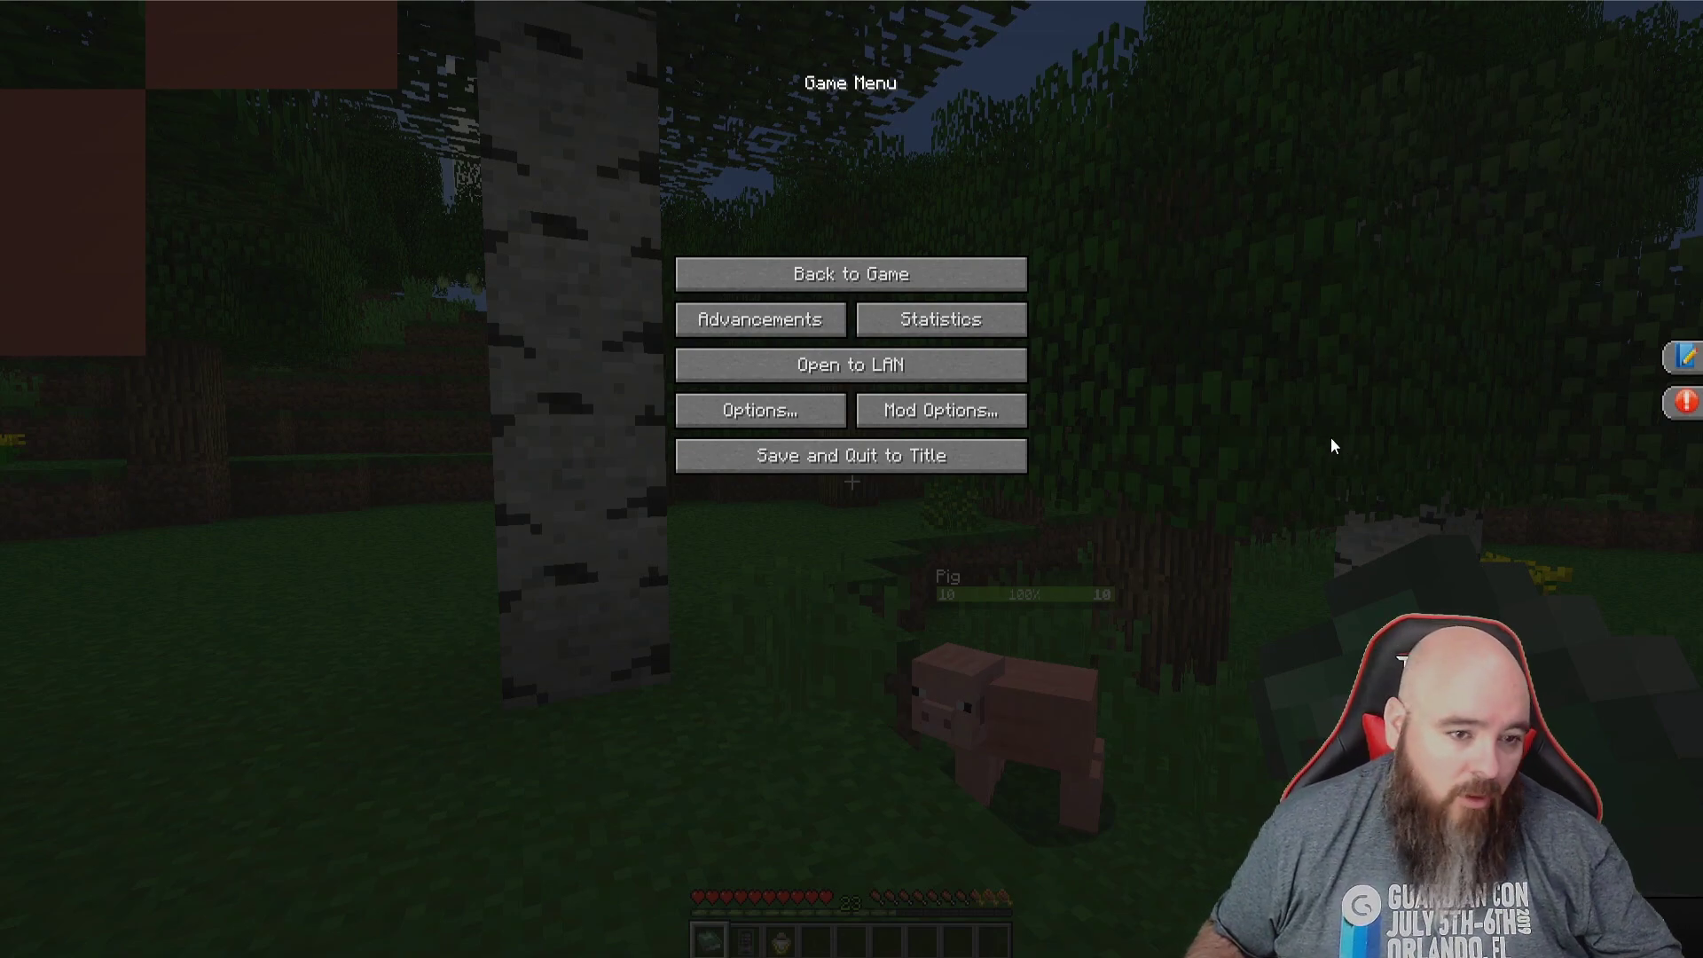
# Step: Search JEI for 'me controller' and view the ME Controller's crafting recipe
pyautogui.press('Escape')
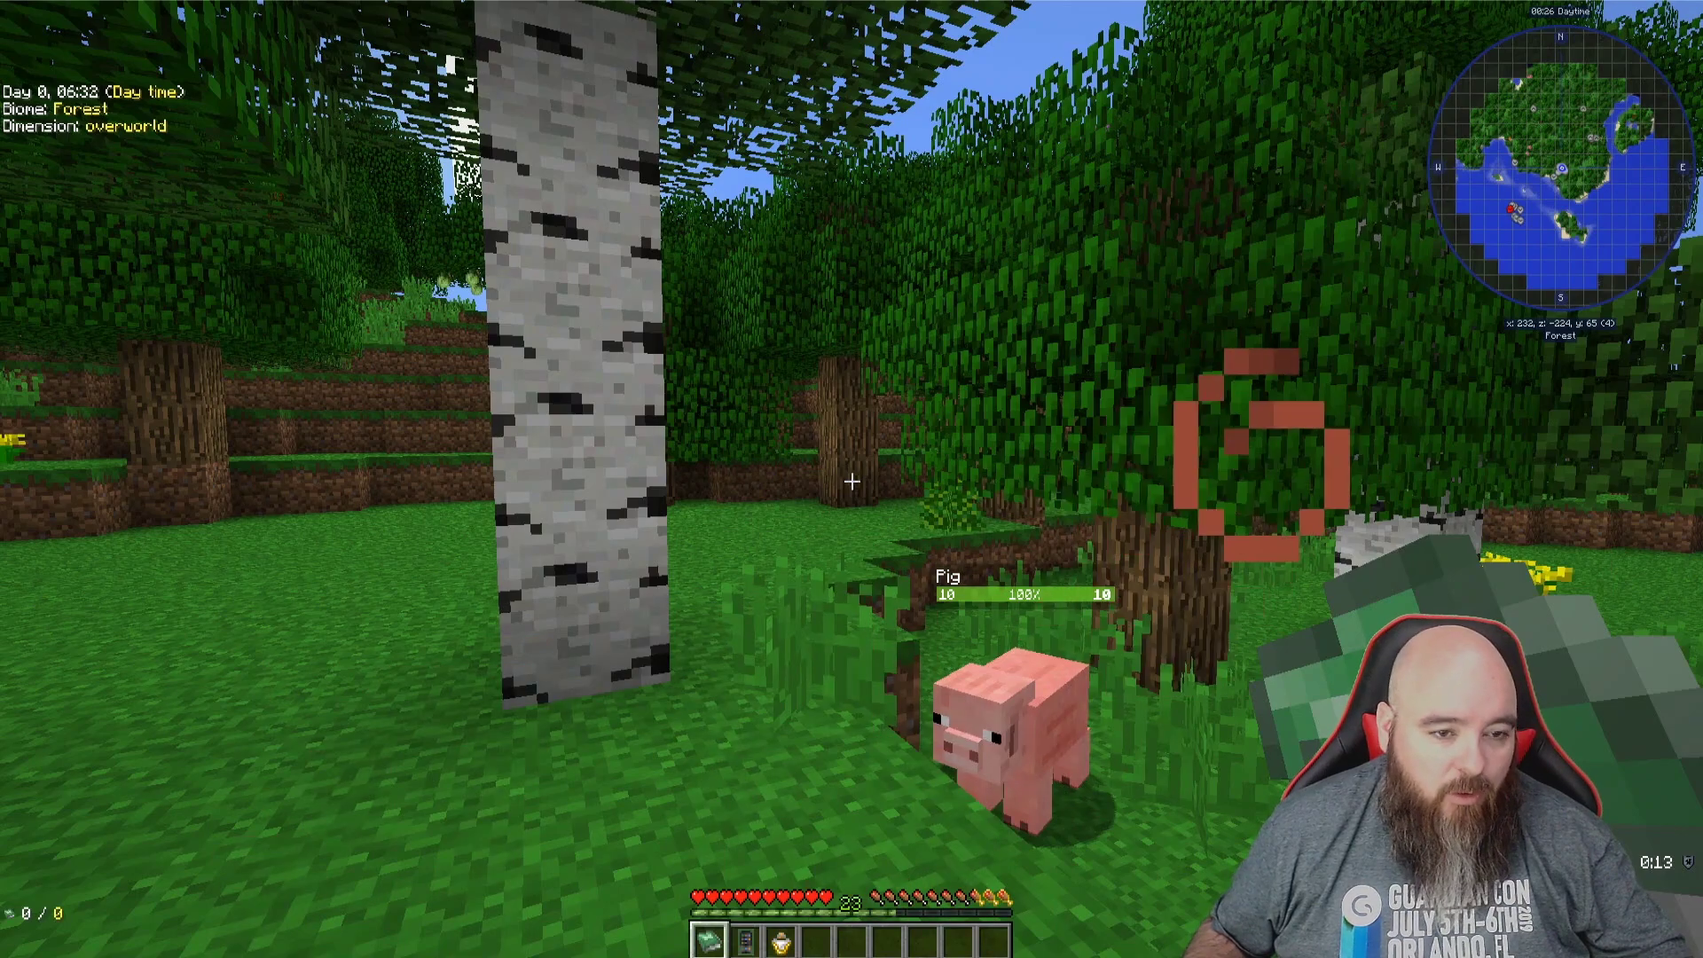
pyautogui.press('e')
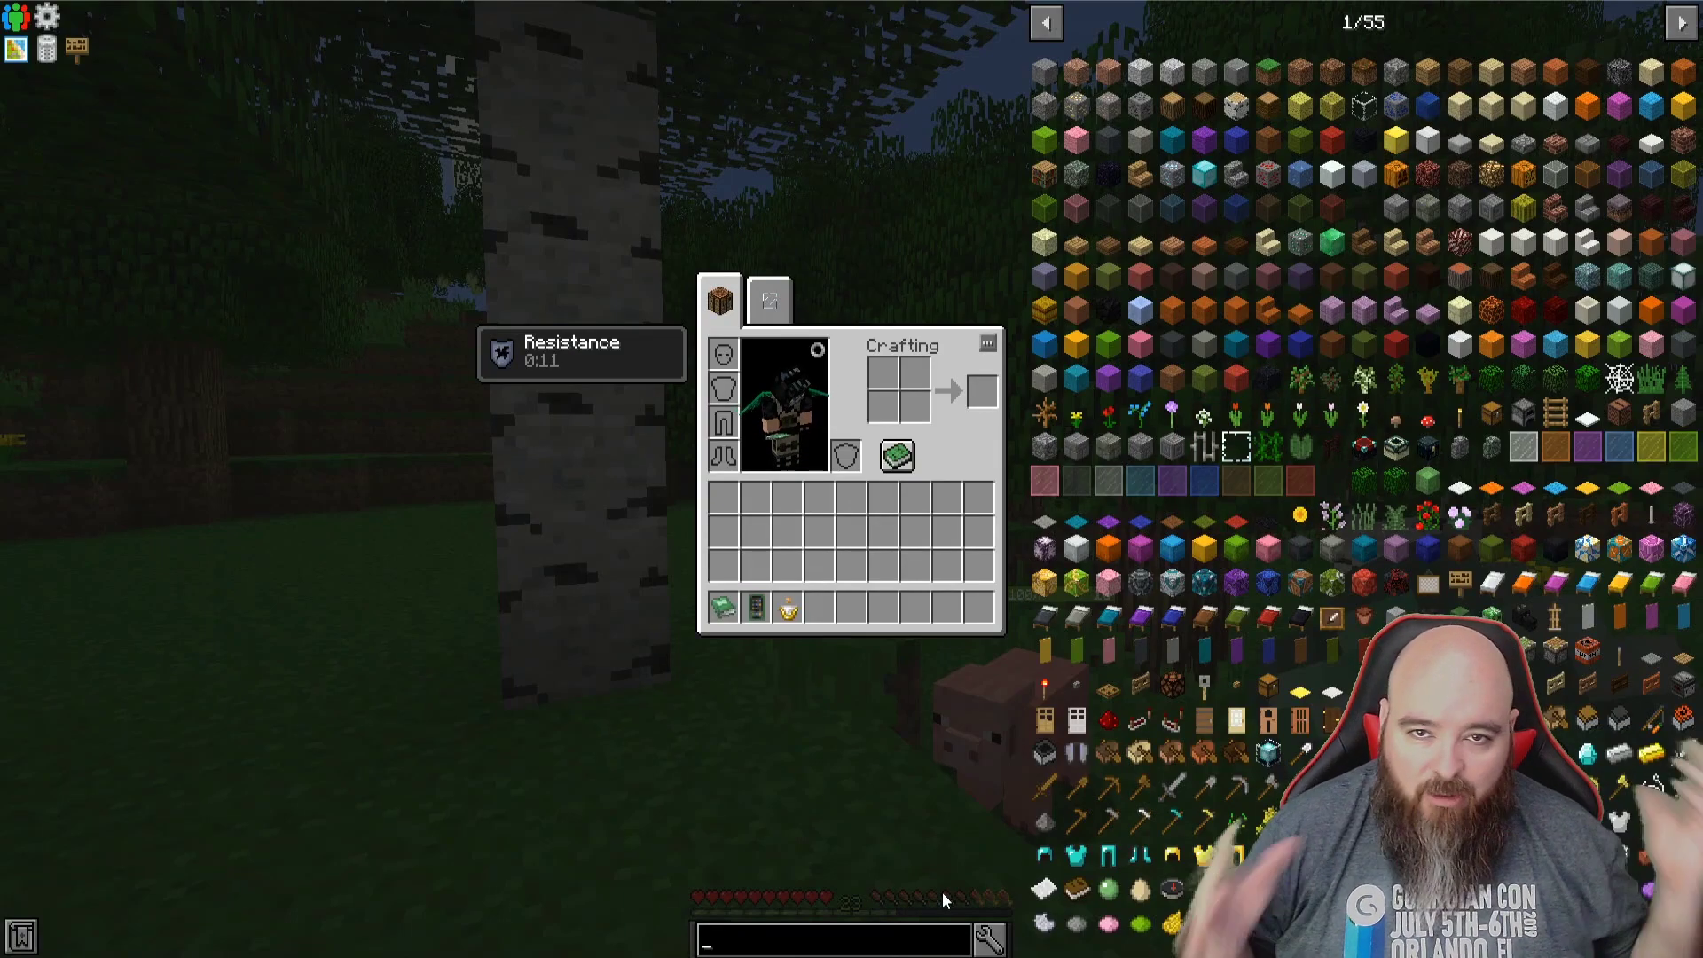
pyautogui.write('me')
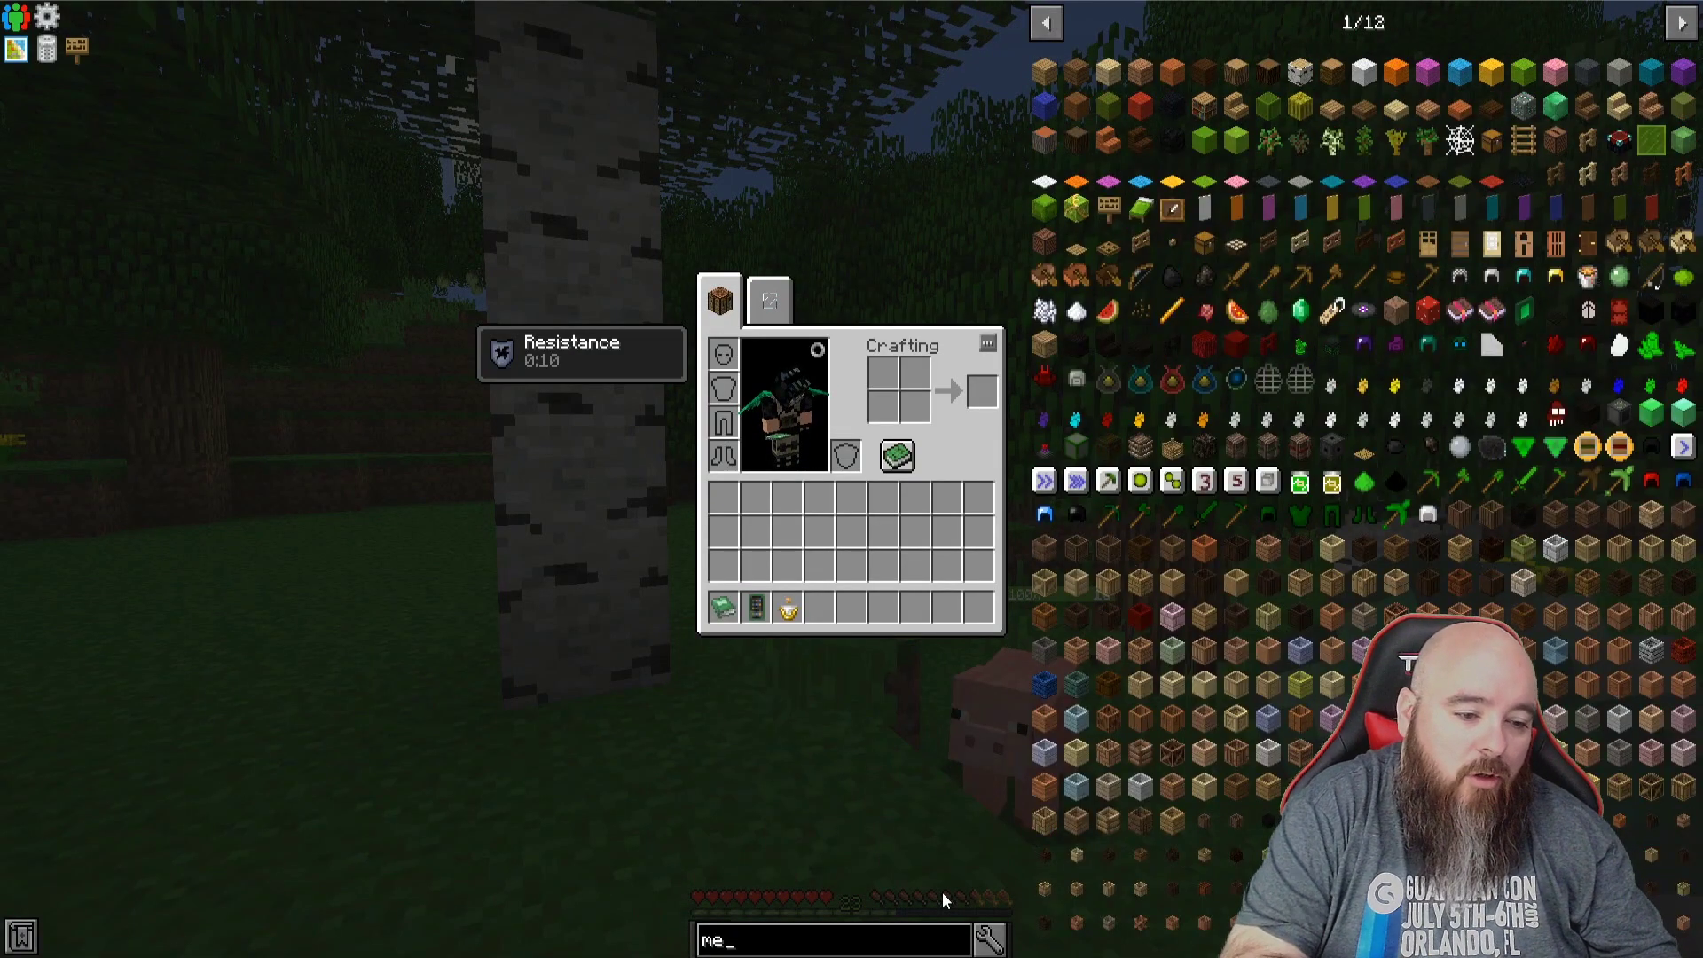
pyautogui.write(' controller')
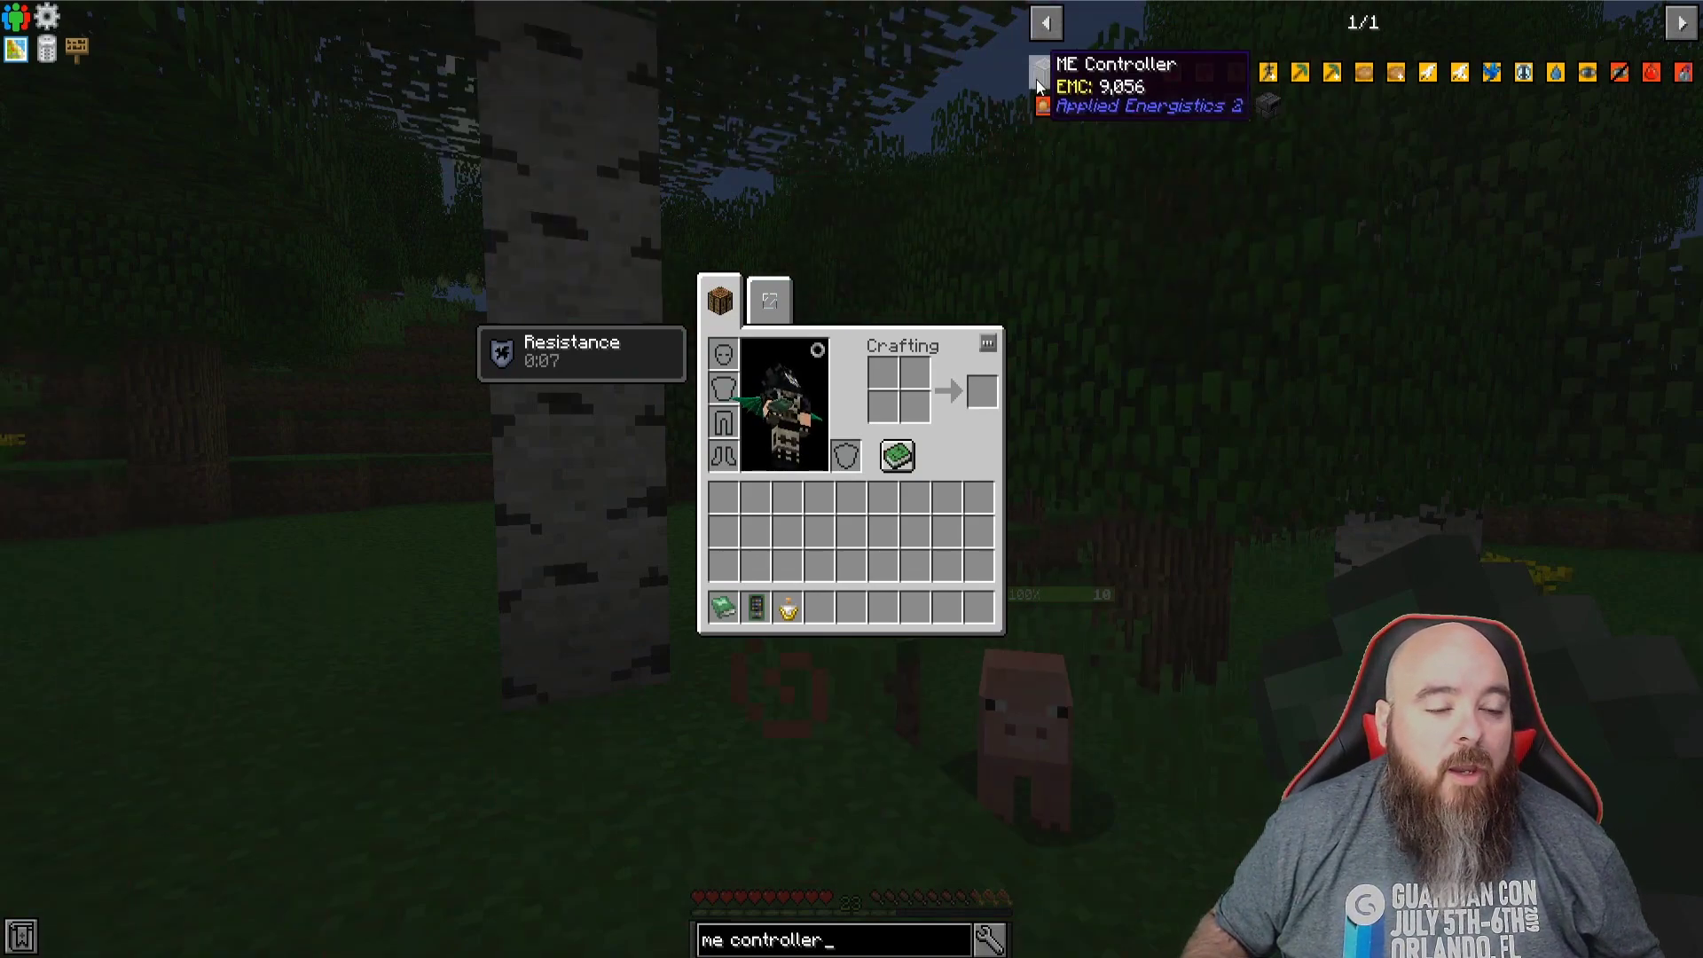
pyautogui.click(1044, 72)
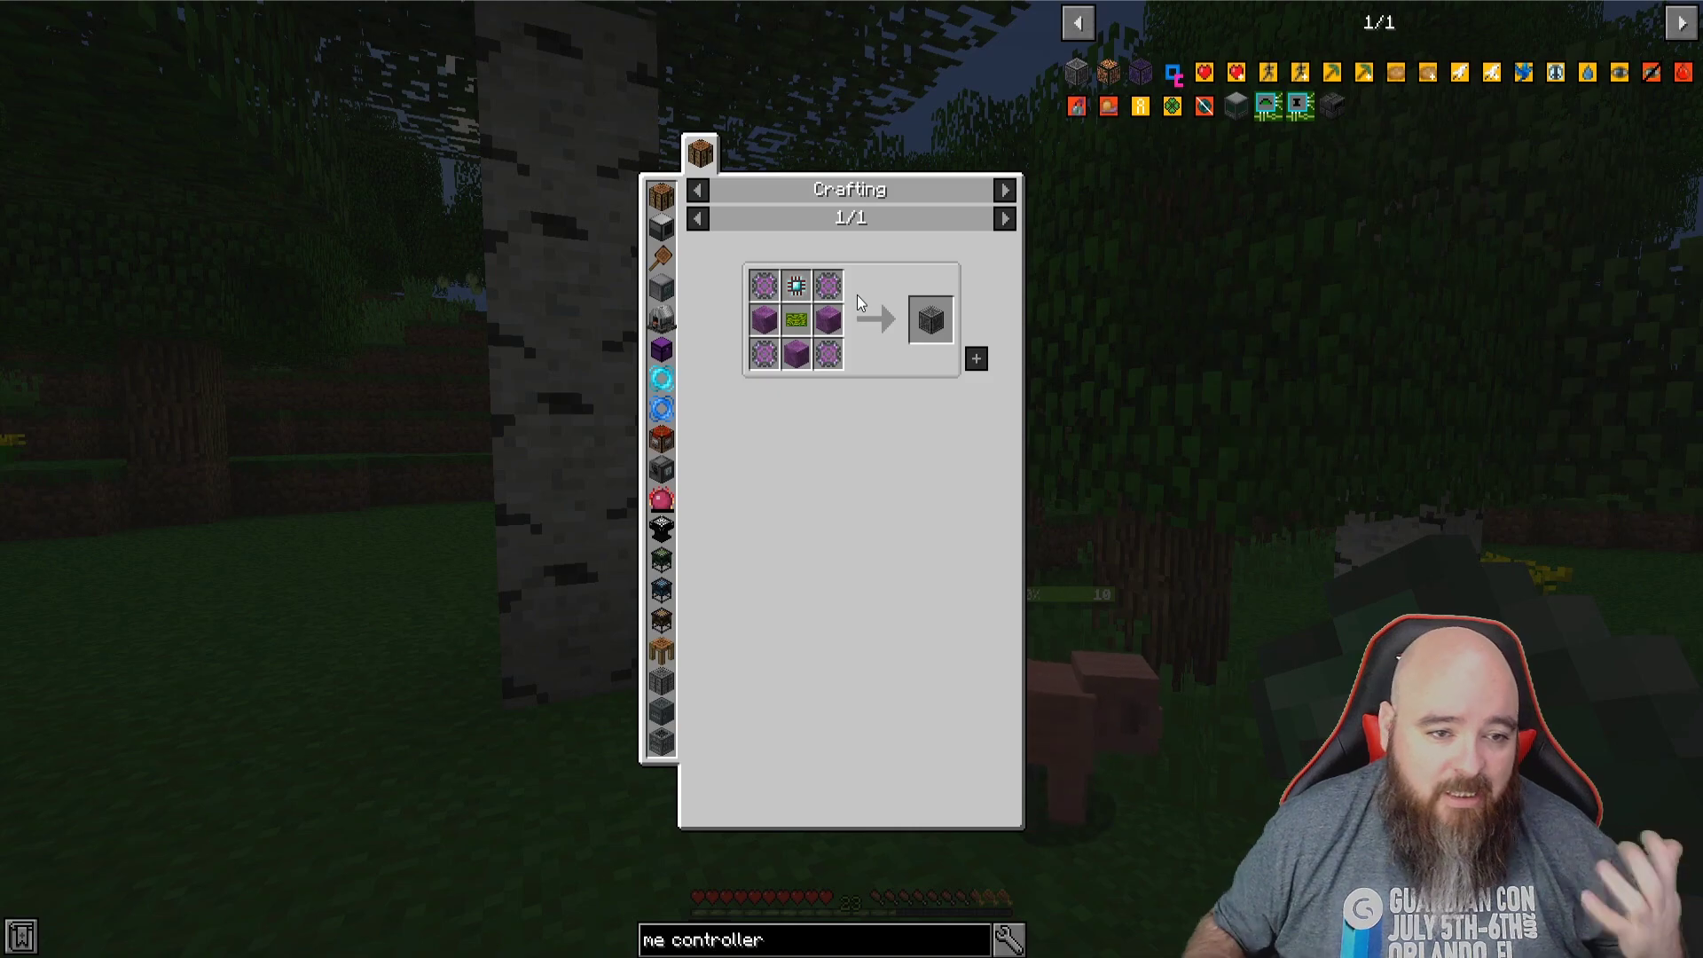
pyautogui.press('Escape')
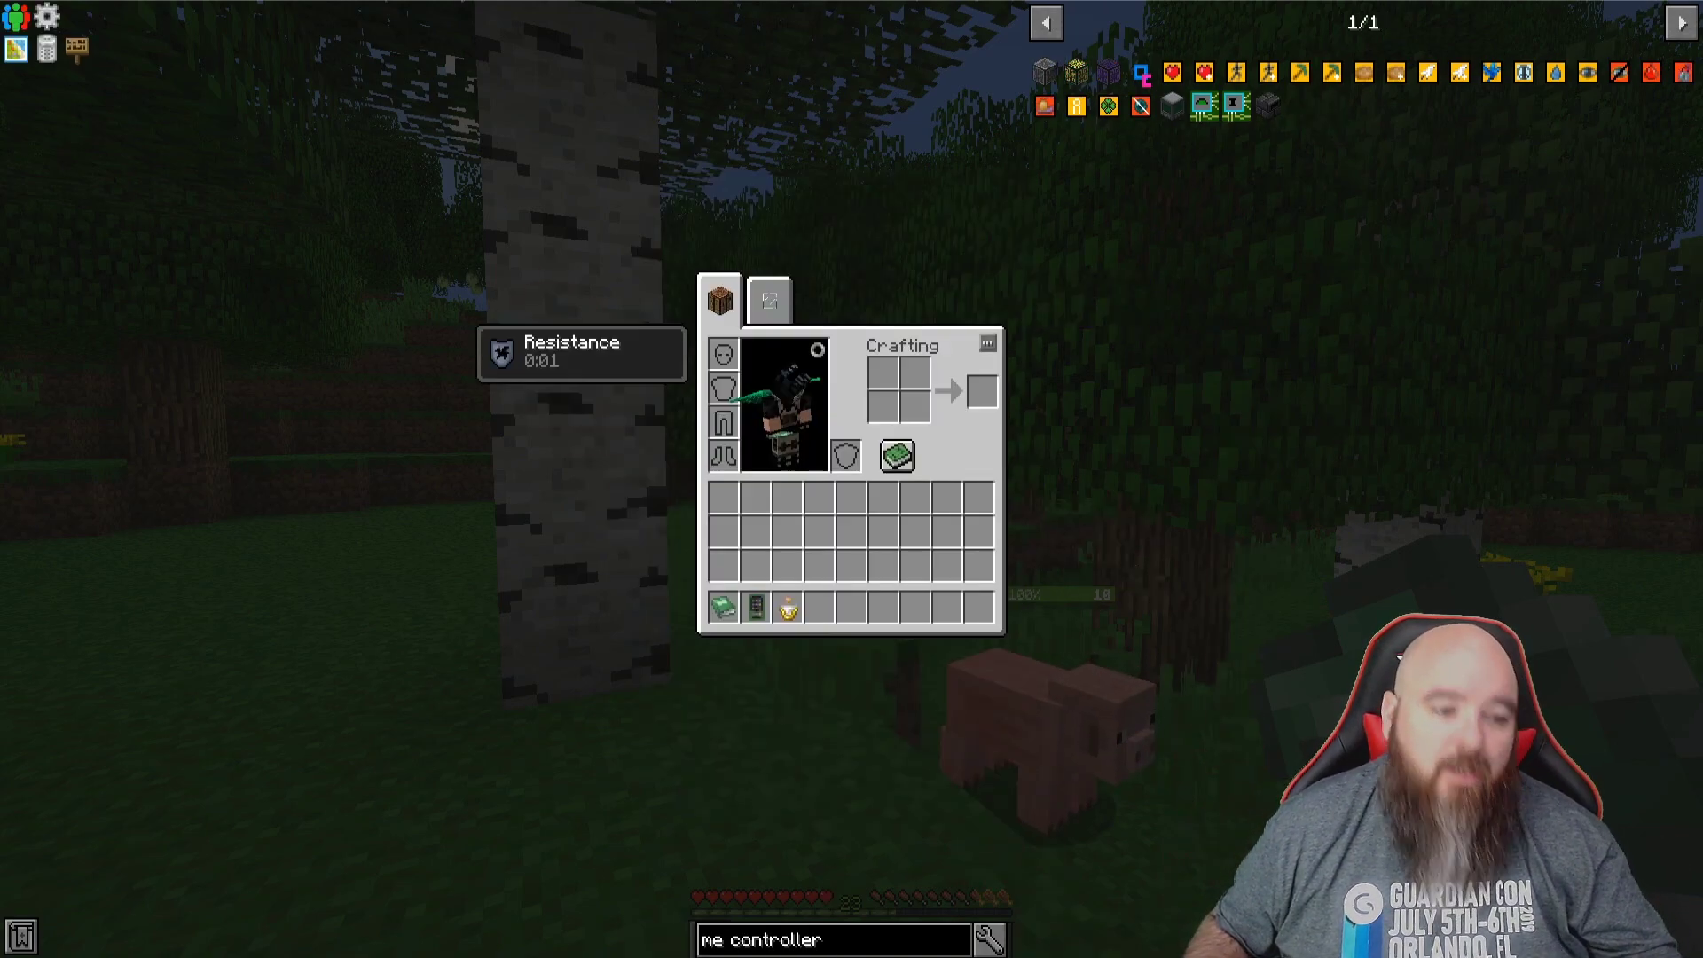
# Step: Mine a birch log, preview birch planks in the crafting grid, and return the log to the hotbar
pyautogui.press('e')
pyautogui.press('w')
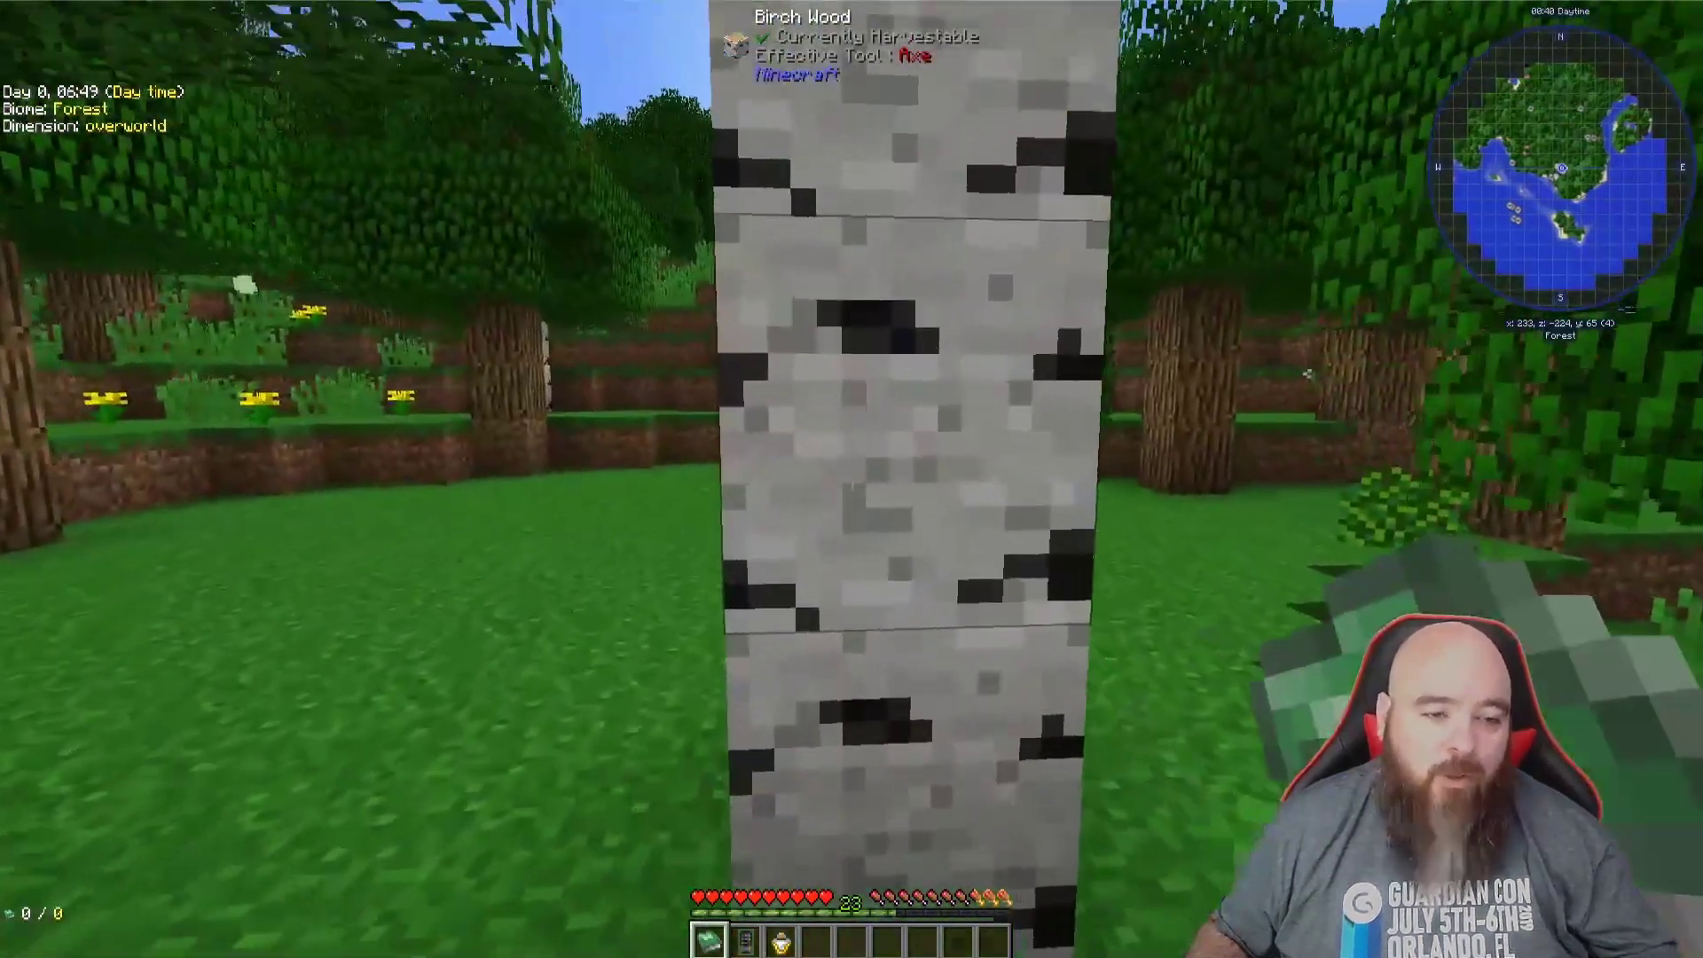
pyautogui.moveTo(852, 481); pyautogui.dragTo(852, 483)
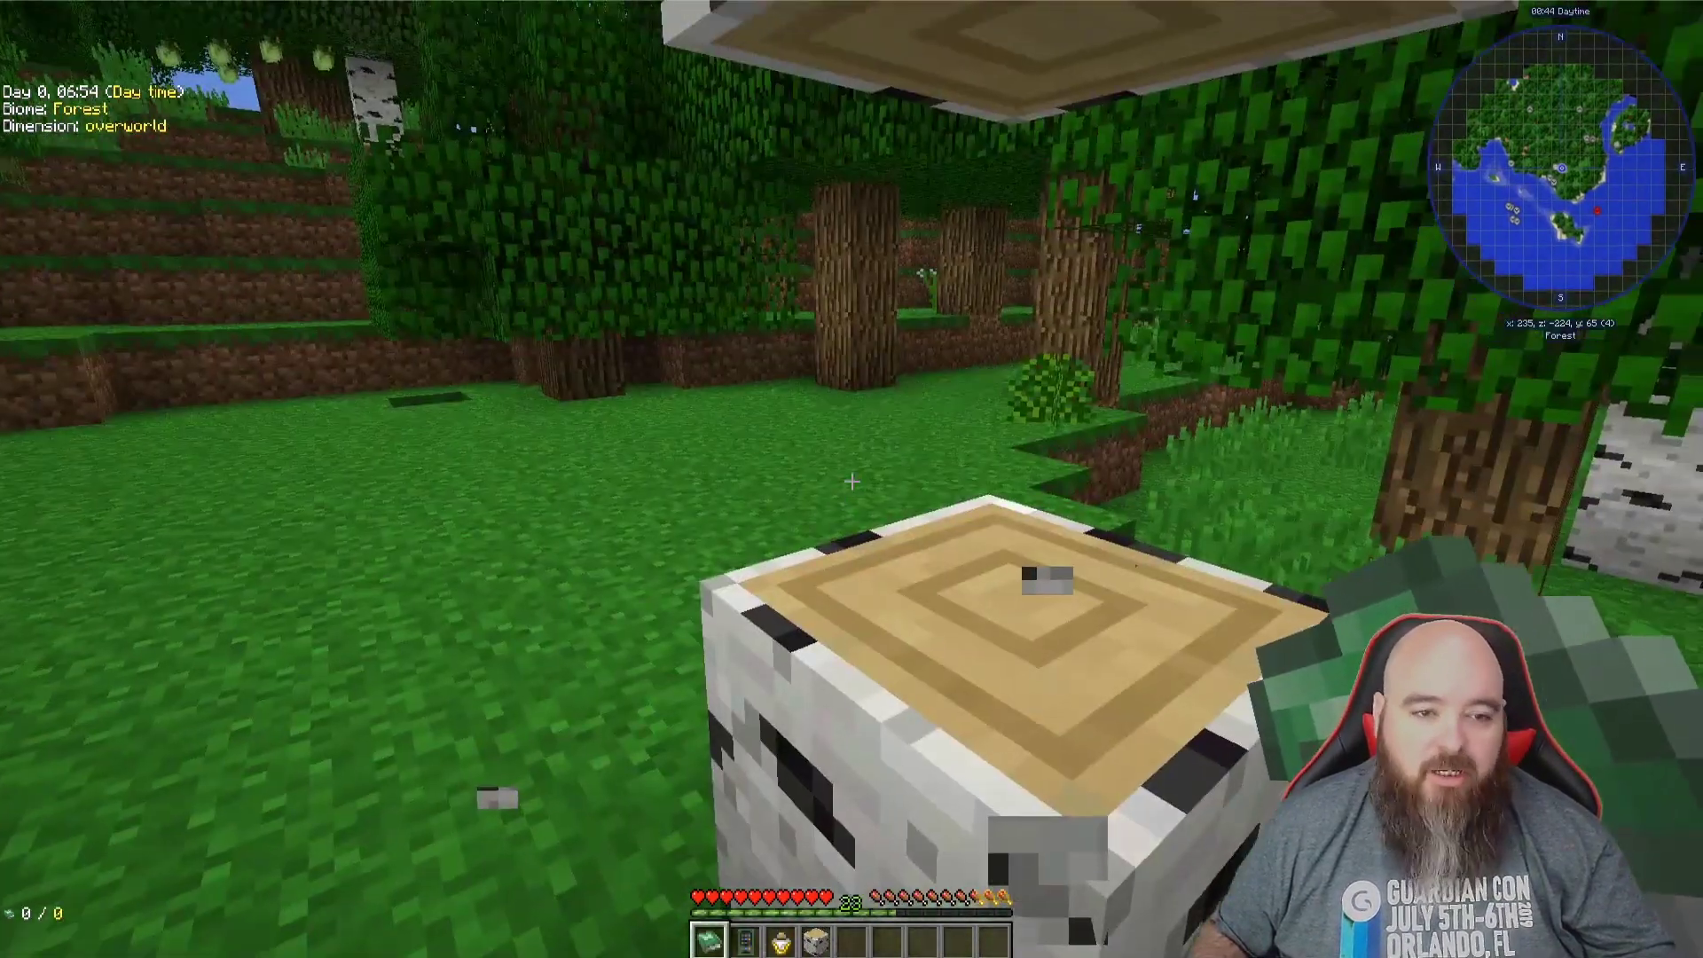
pyautogui.press('e')
pyautogui.click(816, 609)
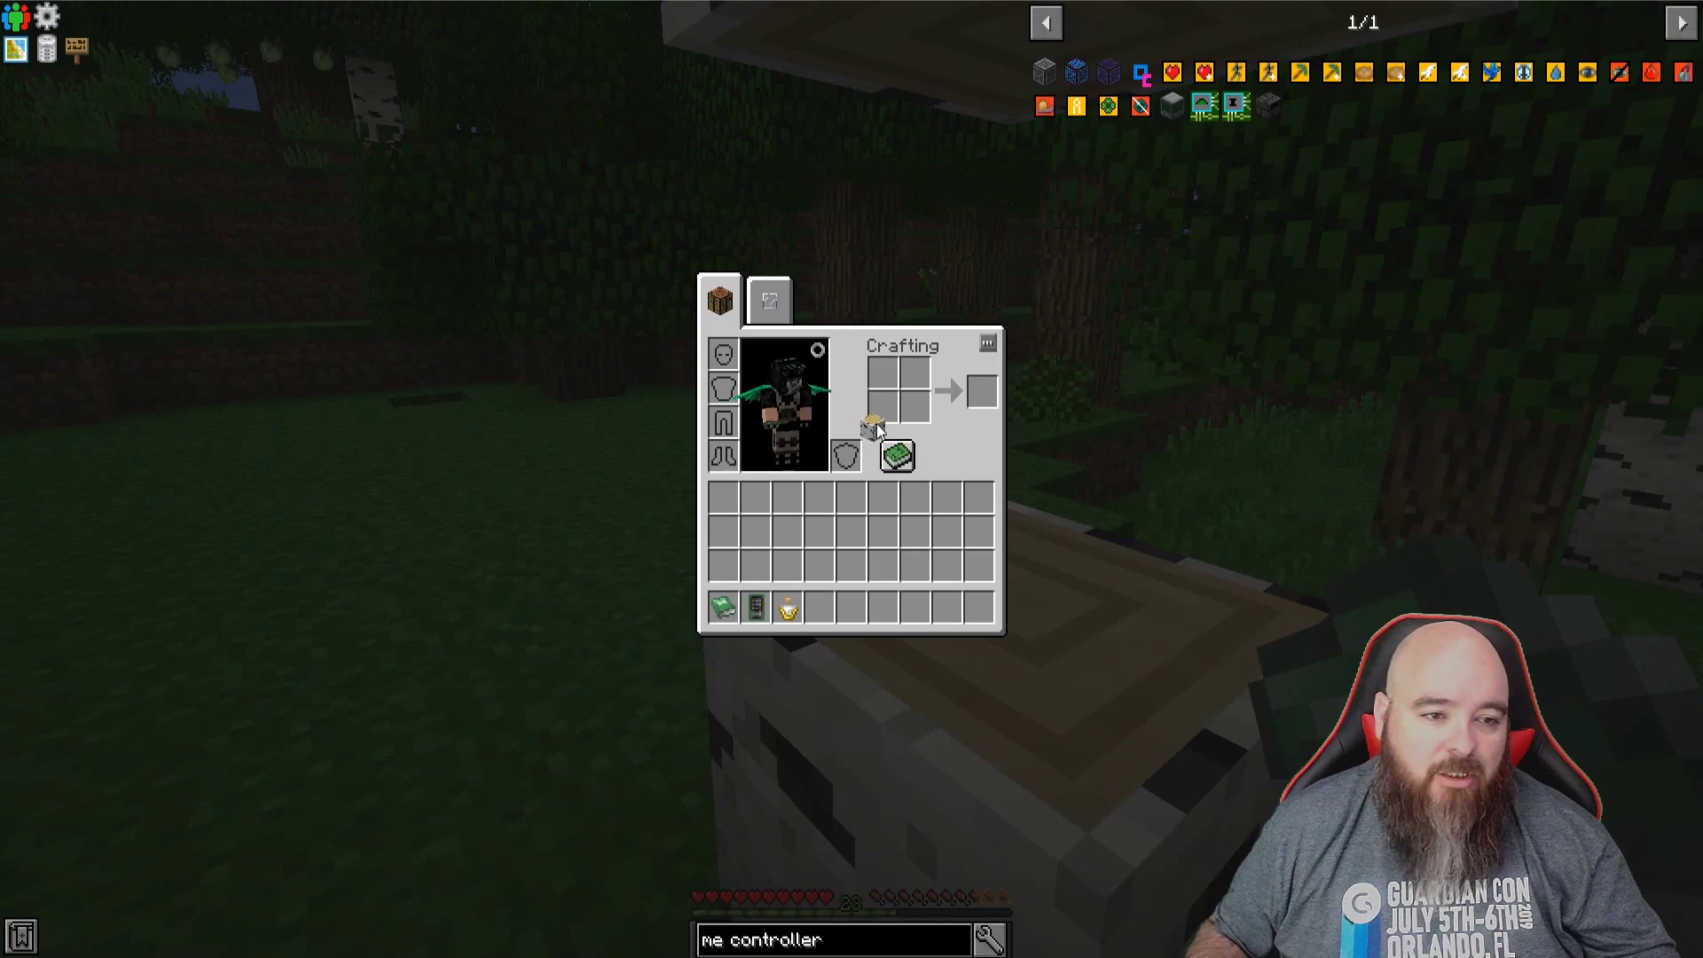
pyautogui.click(883, 406)
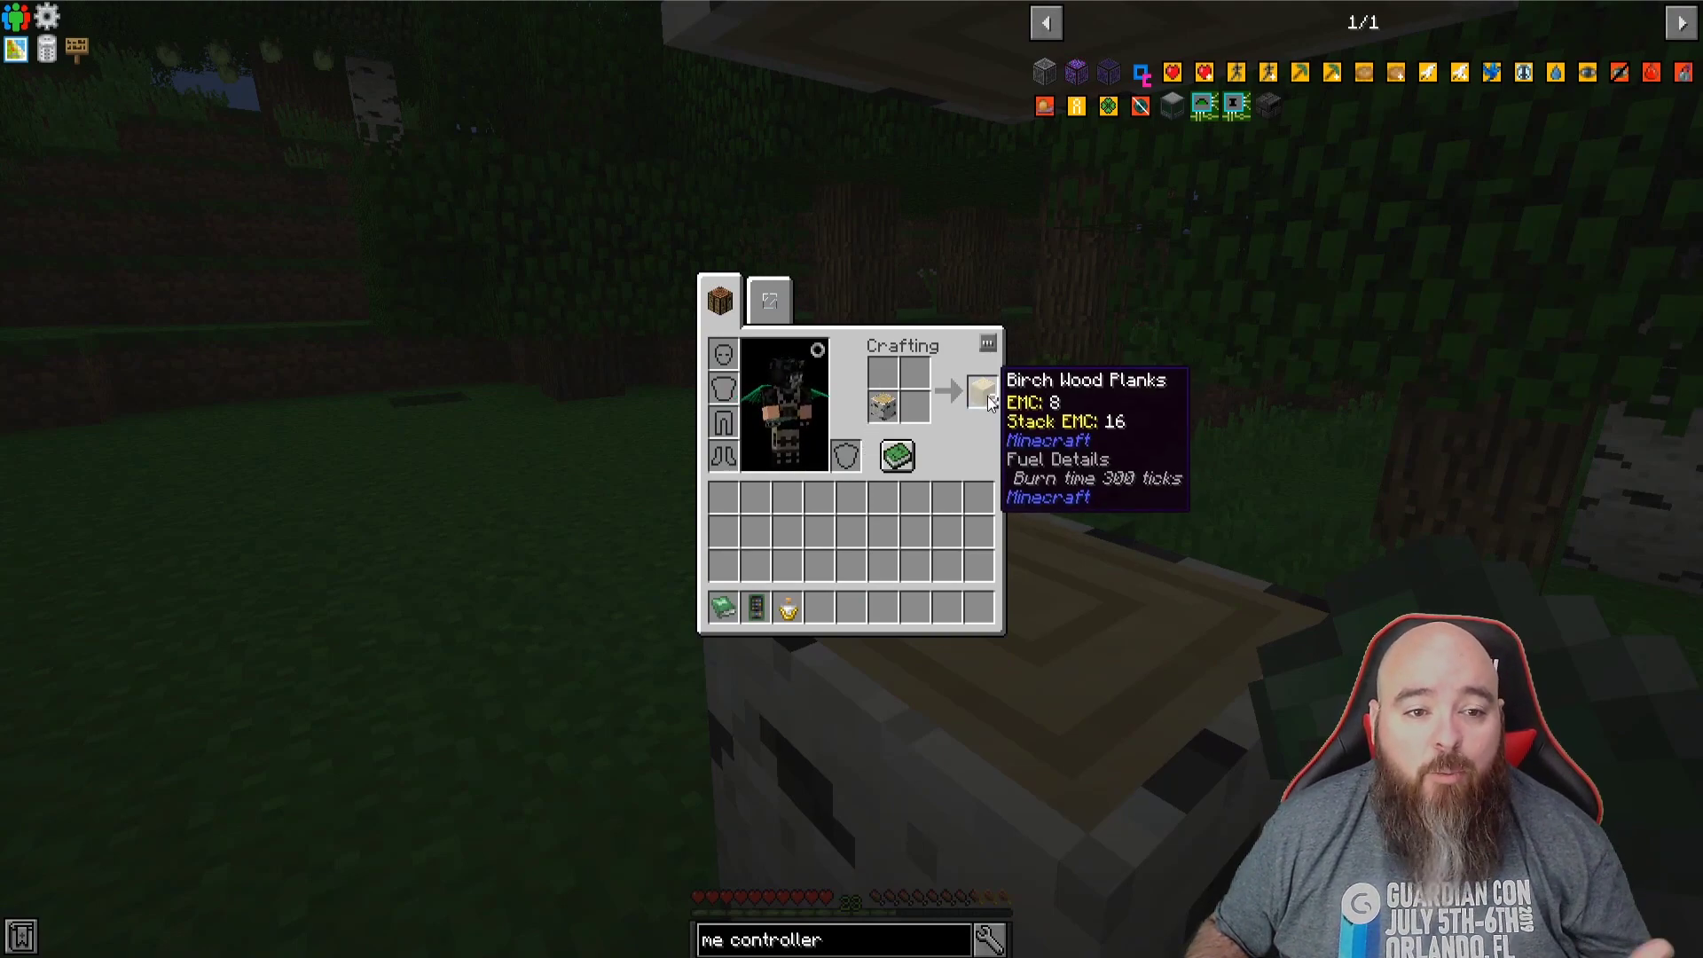
pyautogui.click(883, 405)
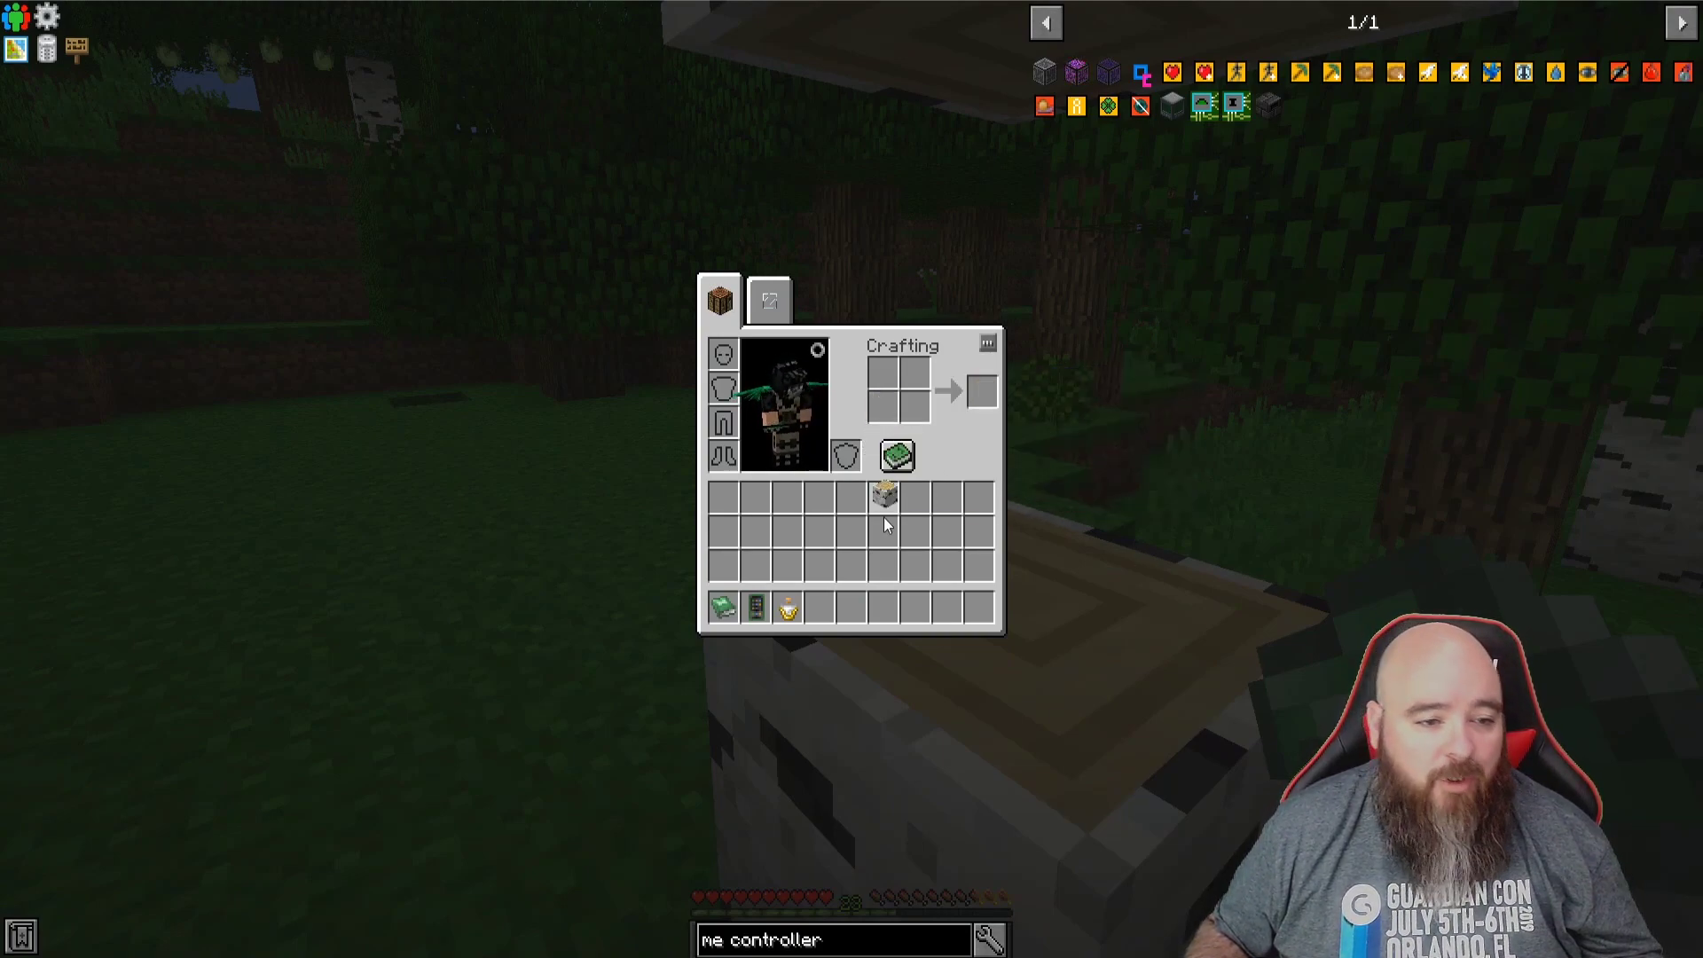
pyautogui.click(821, 608)
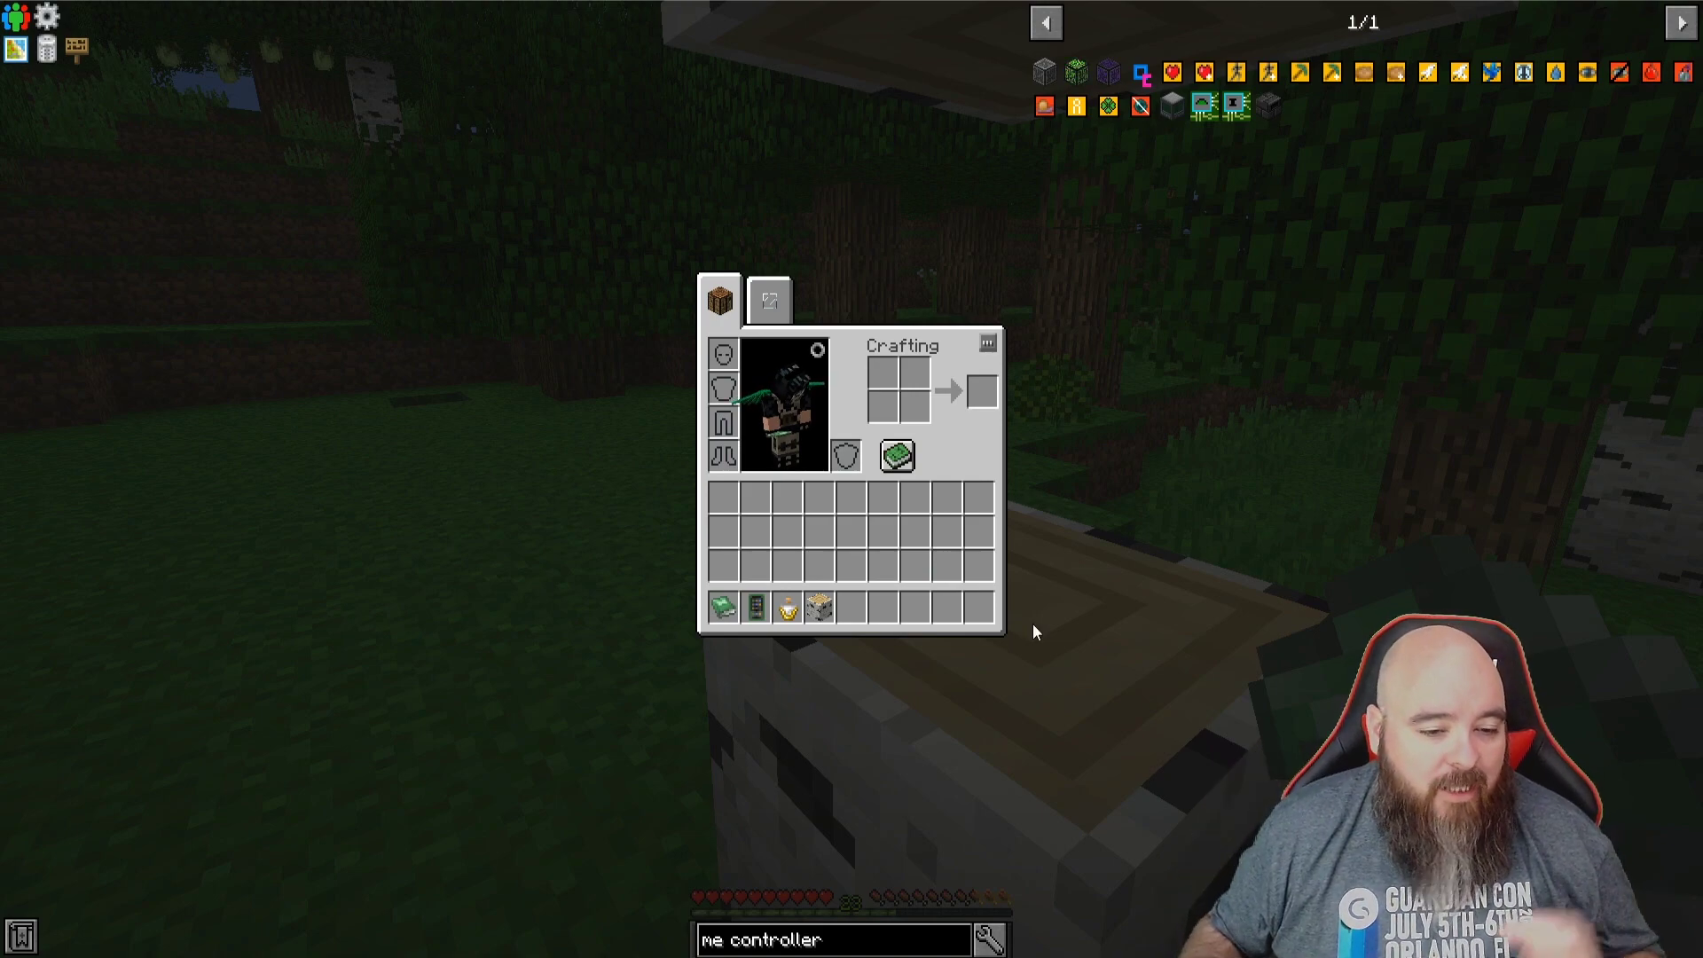
# Step: Attempt the /packmode titan command in chat
pyautogui.press('e')
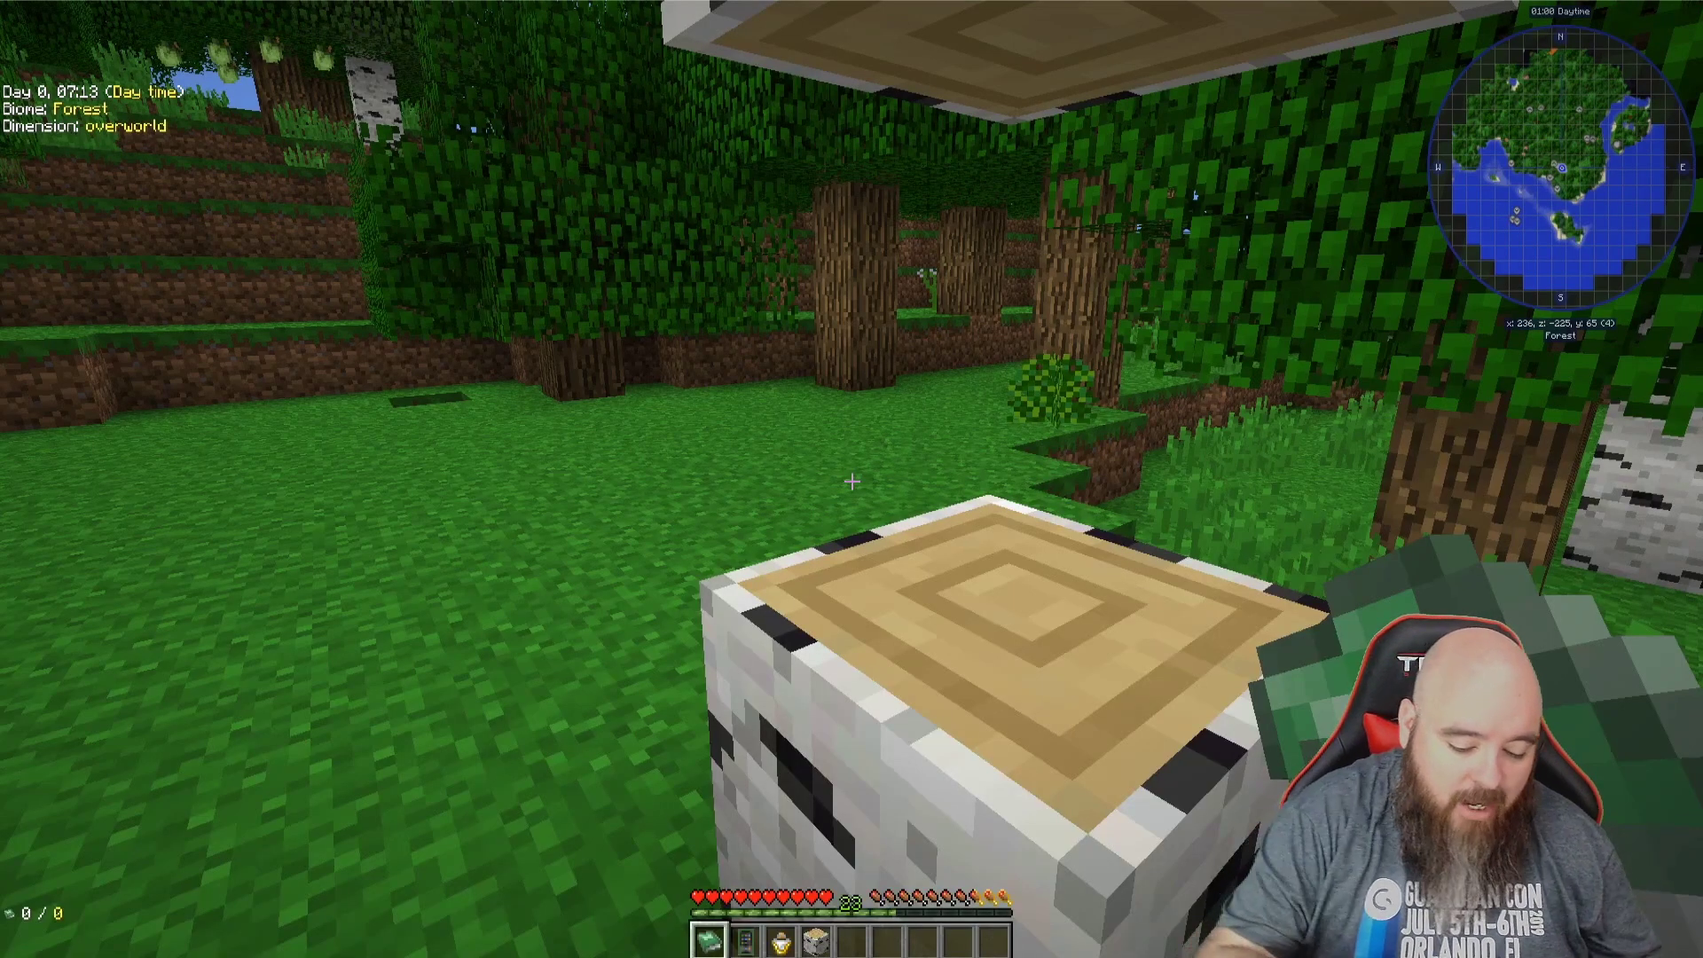
pyautogui.press('/')
pyautogui.write('/packmode titan')
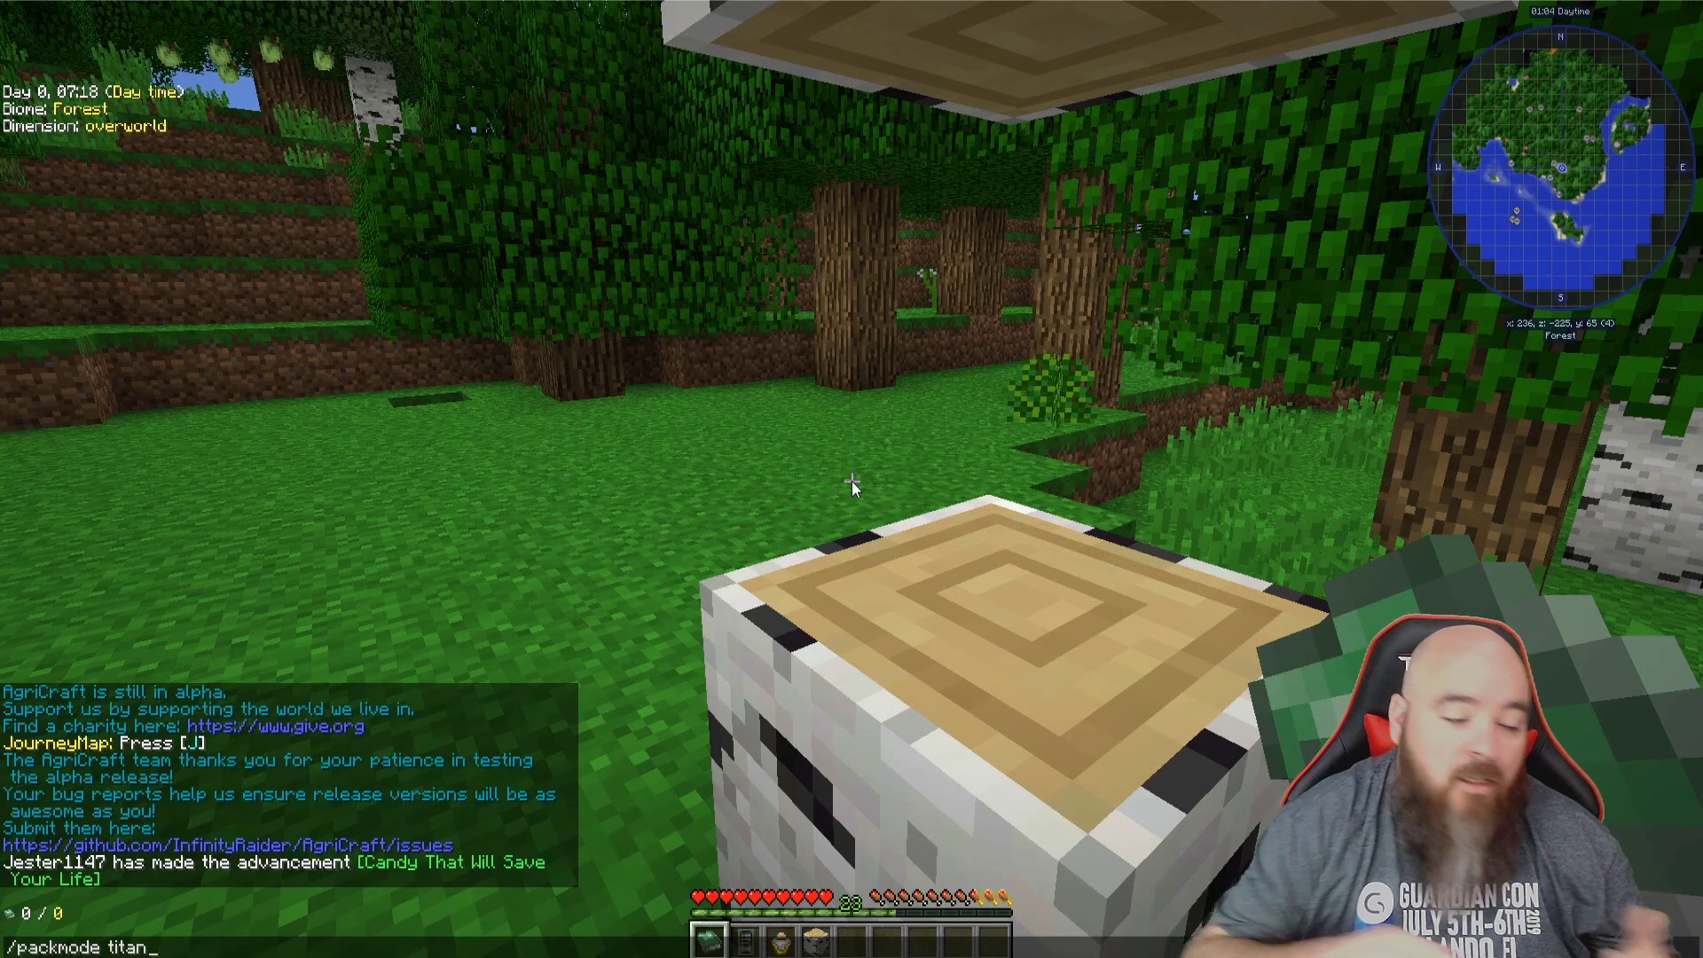
pyautogui.press('Return')
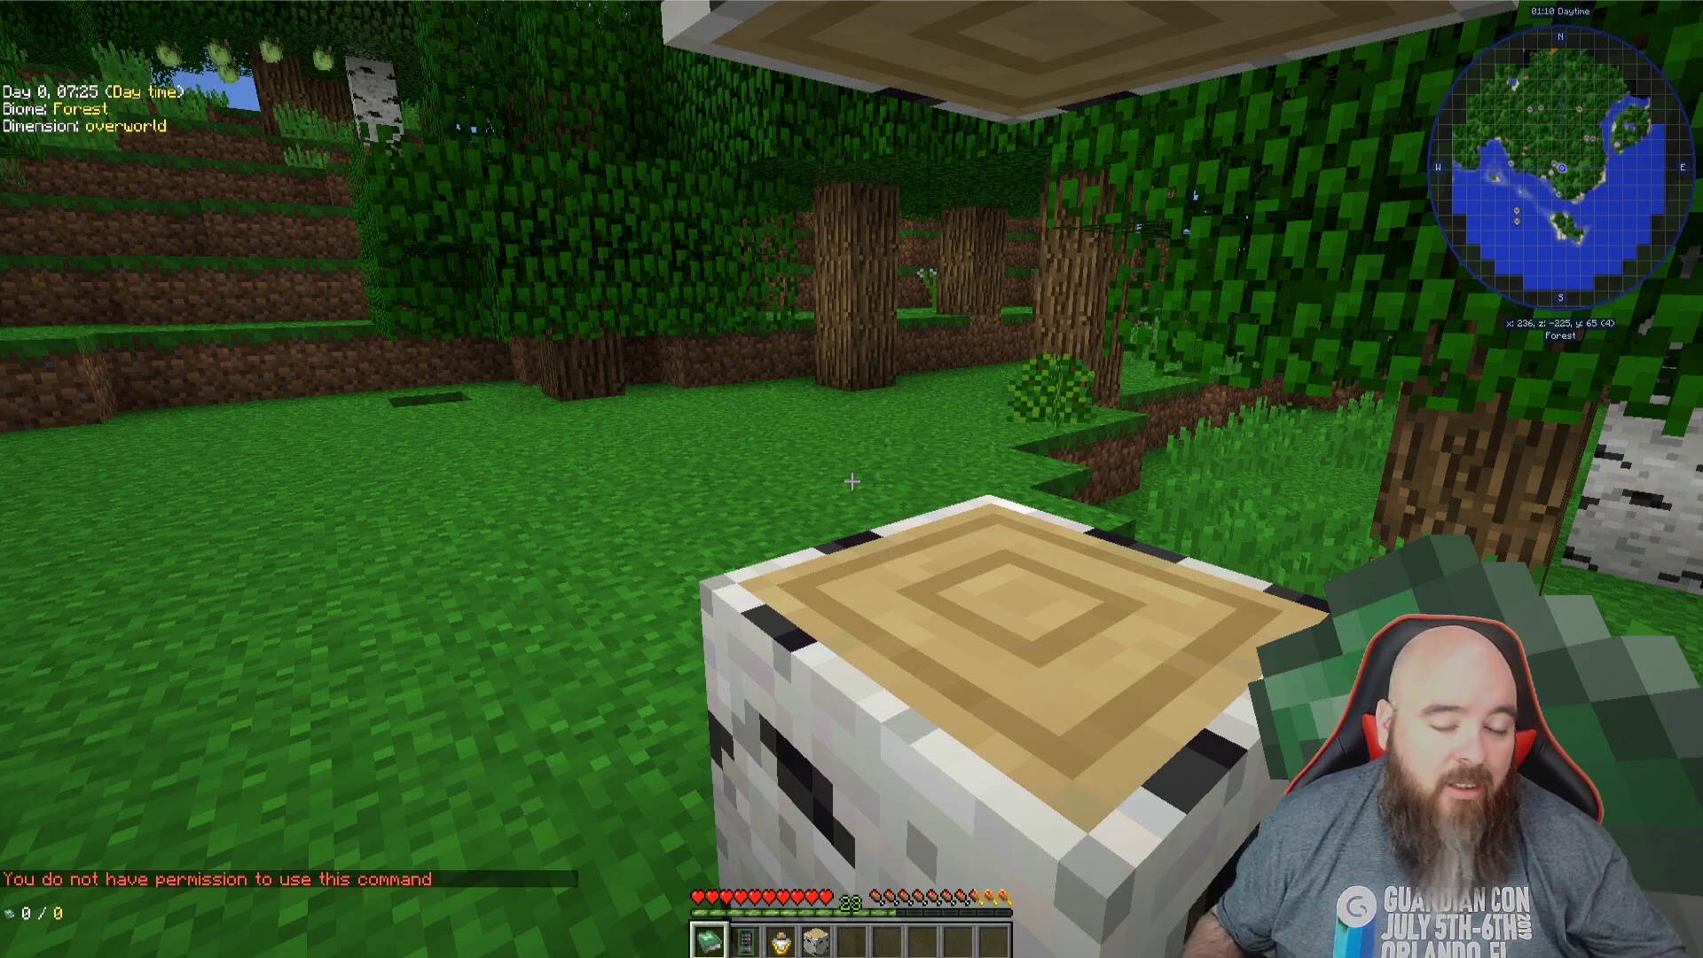
# Step: Open the world to LAN with Allow Cheats on, then rerun /packmode titan
pyautogui.press('Escape')
pyautogui.click(876, 353)
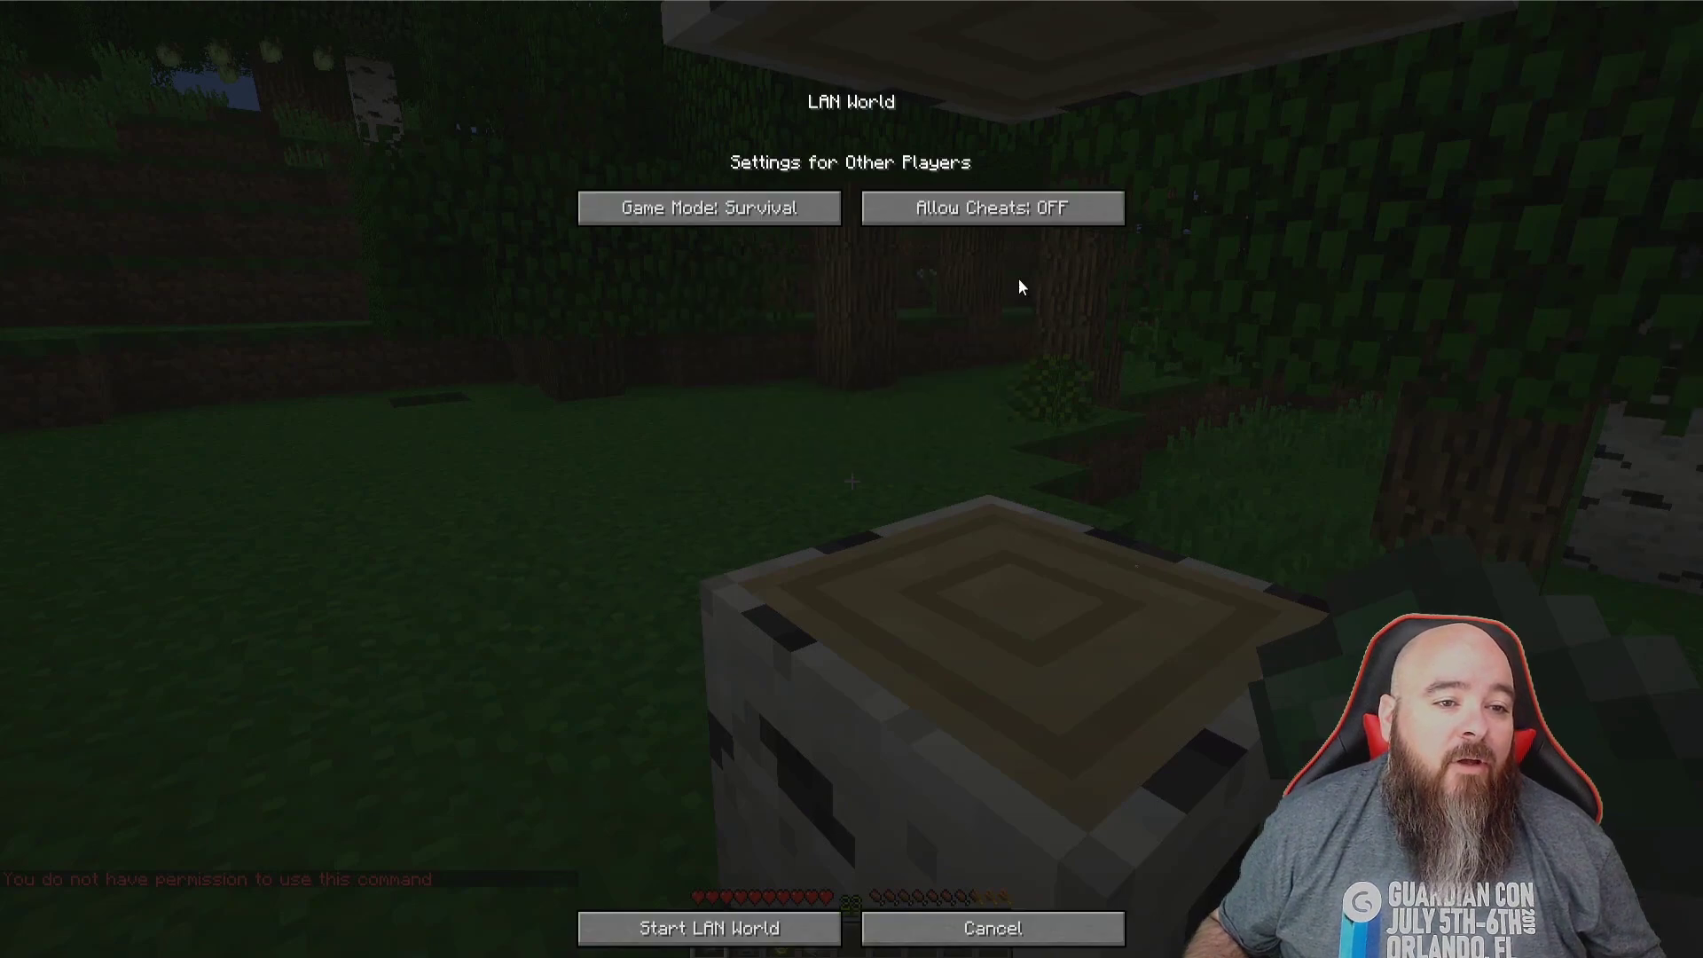
pyautogui.click(1026, 208)
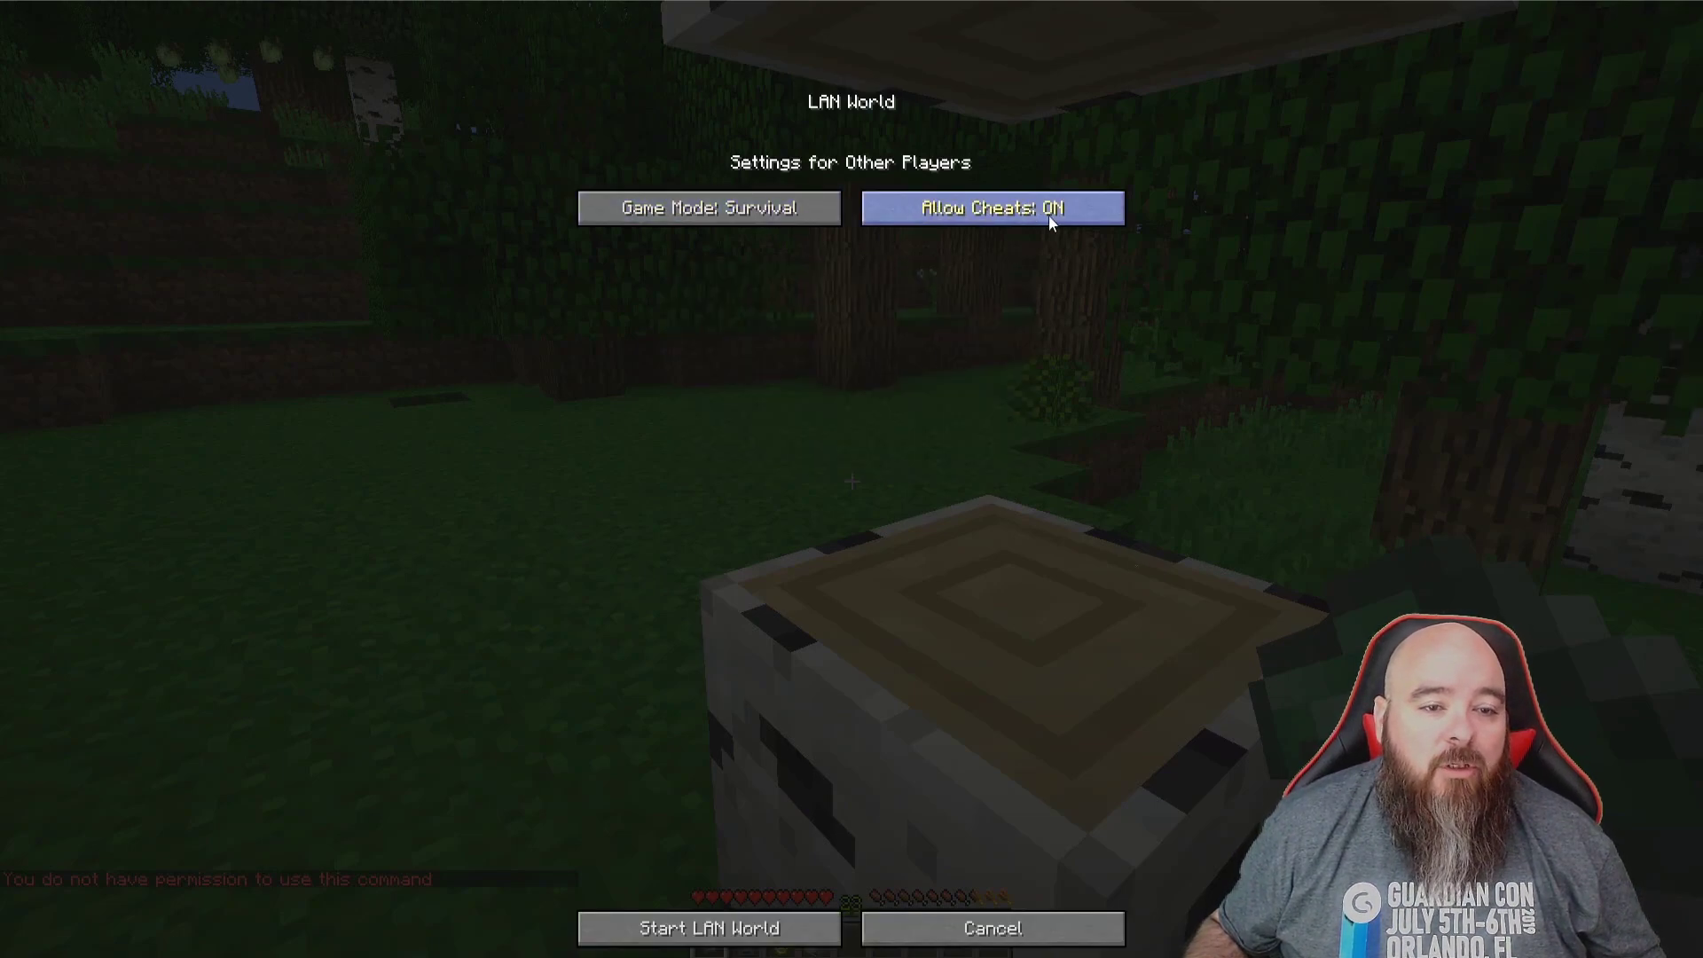
pyautogui.click(743, 932)
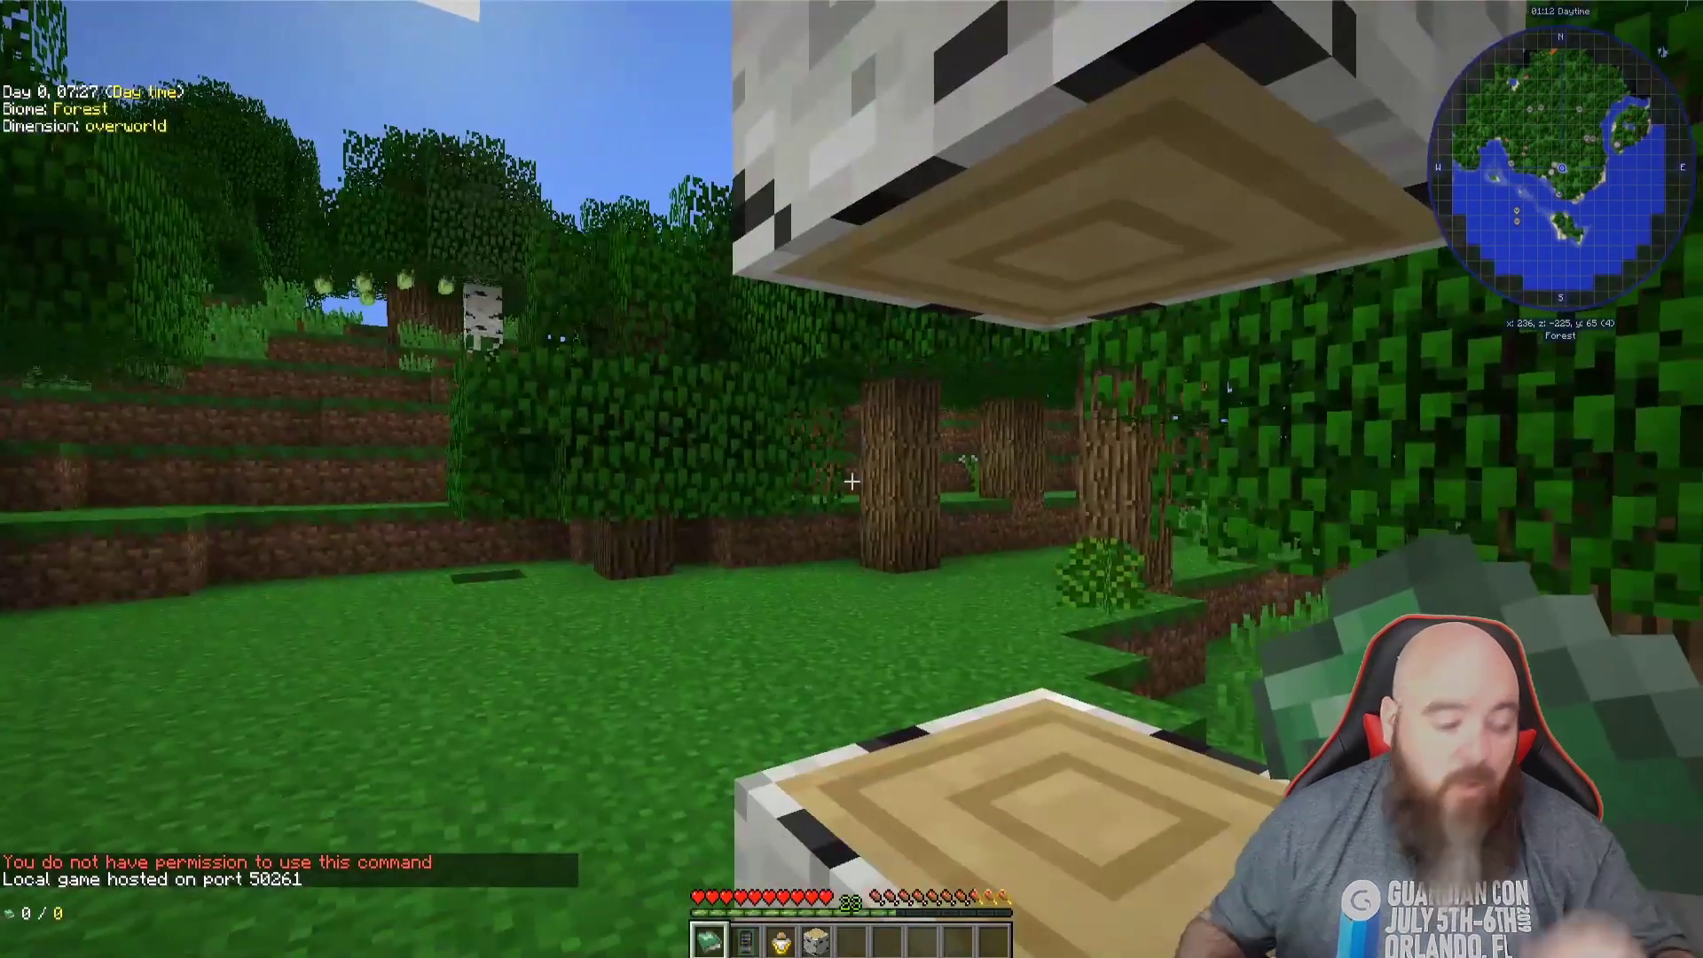
pyautogui.press('t')
pyautogui.press('Up')
pyautogui.press('Return')
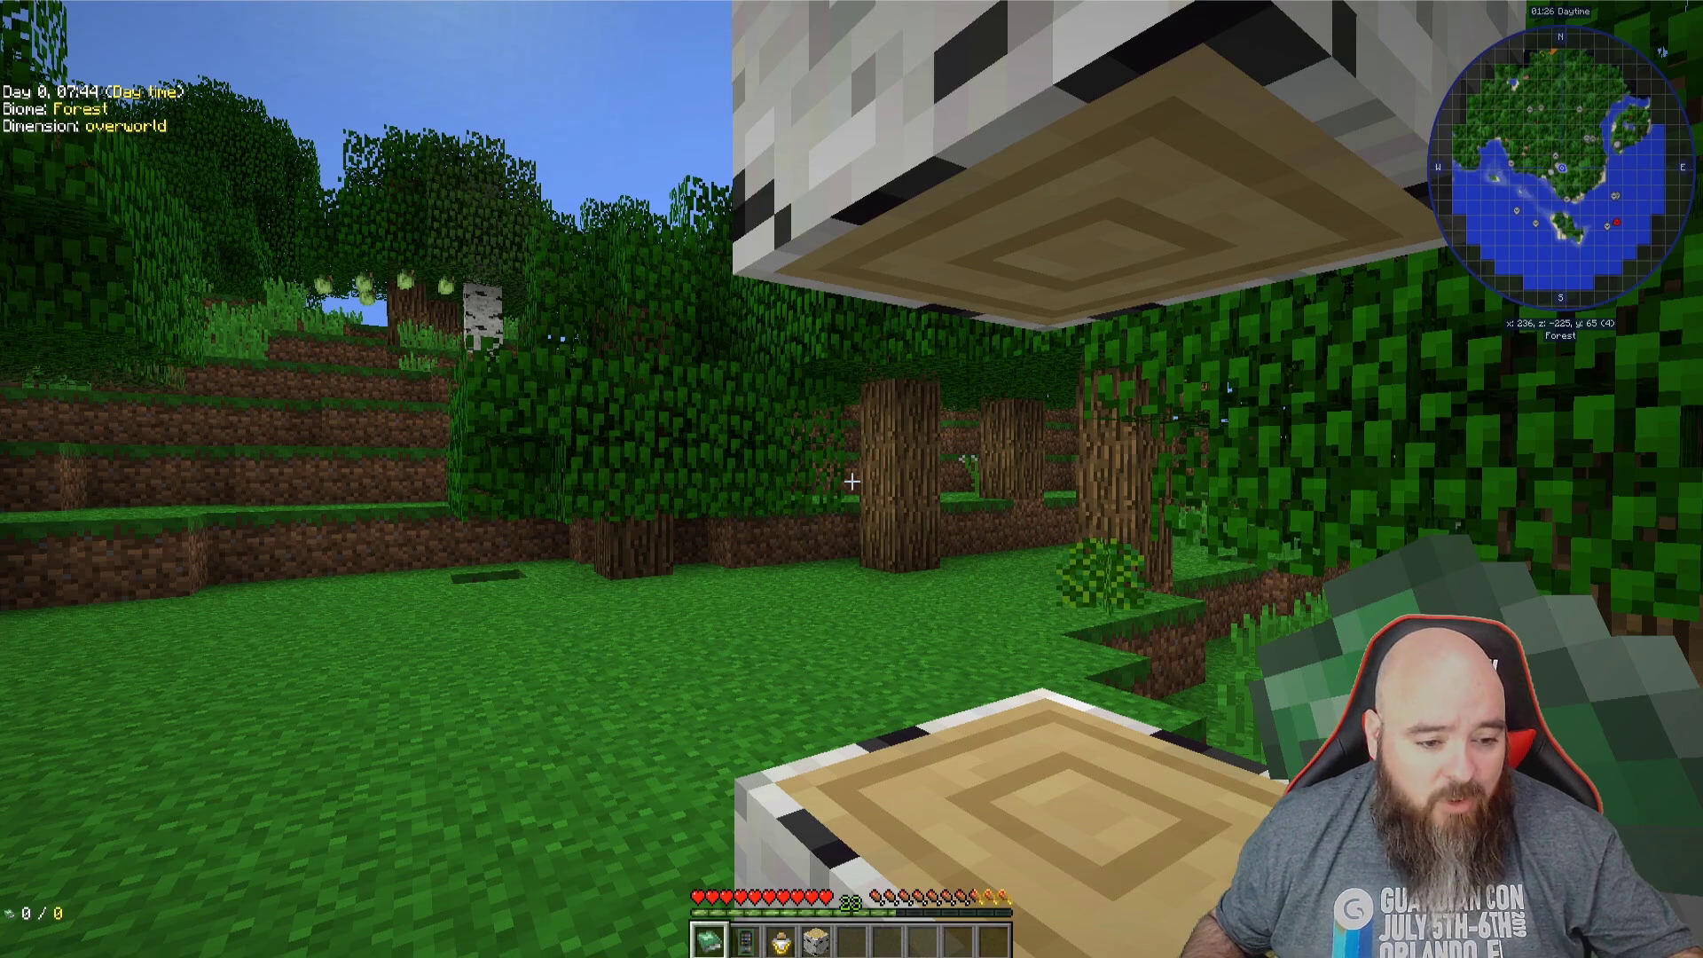
# Step: Go from the mods folder to the instance's config folder and open packmode.cfg in Notepad++
pyautogui.press('e')
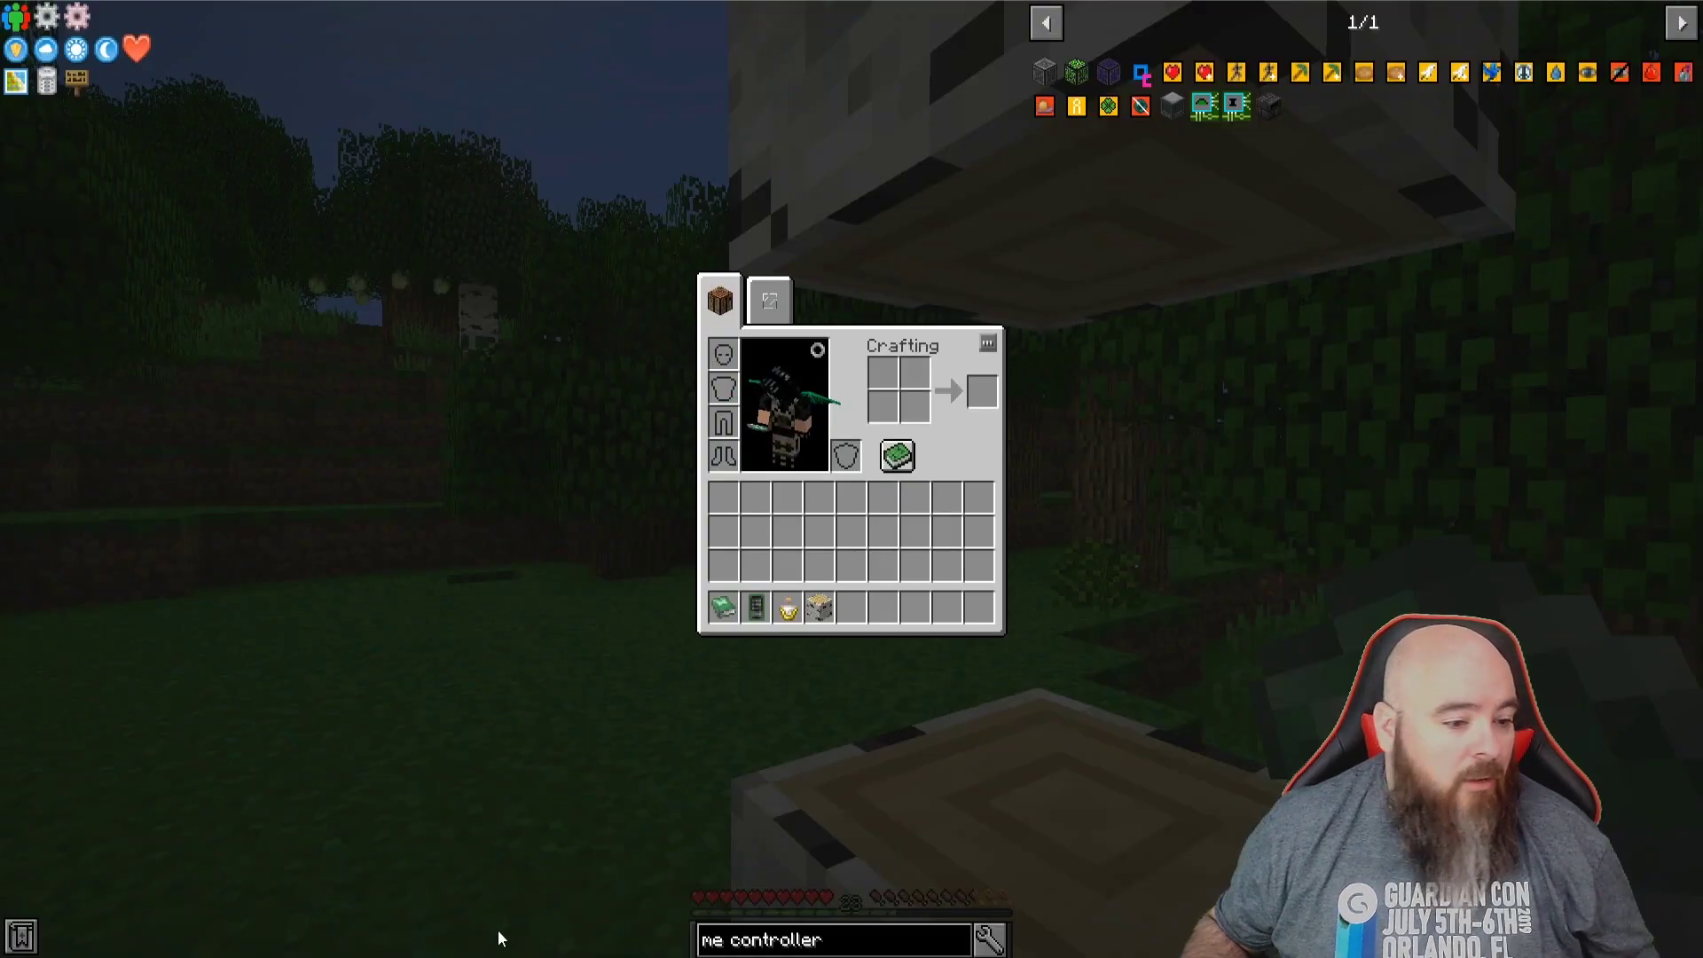
pyautogui.click(409, 906)
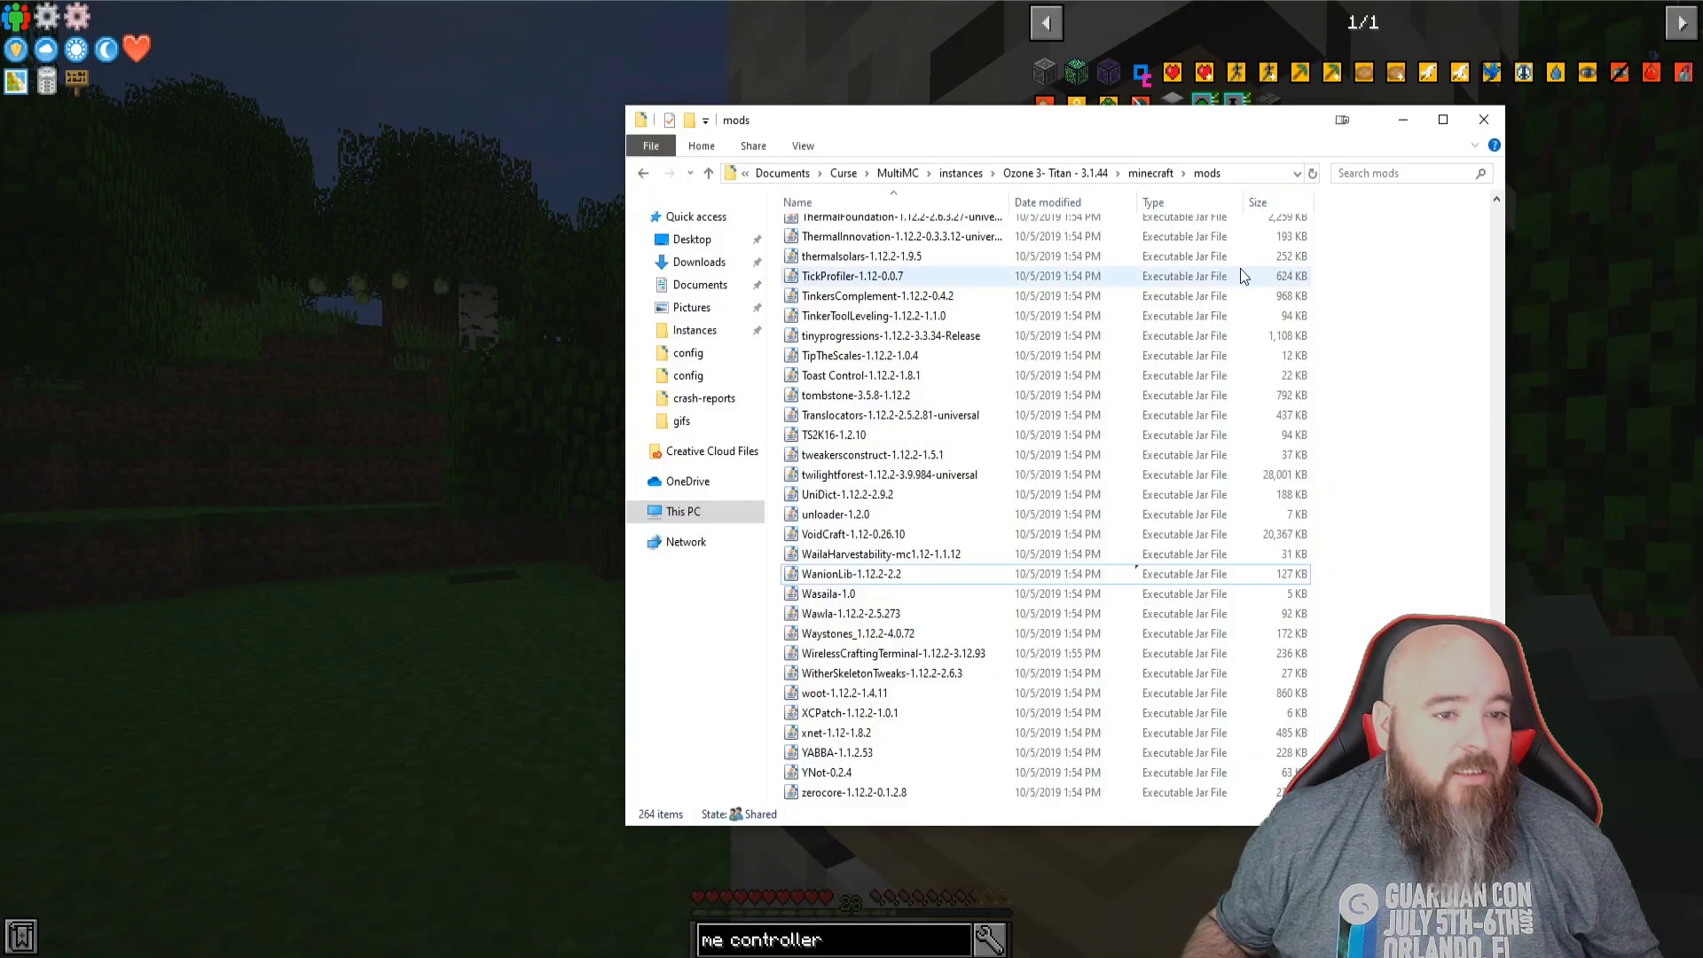
pyautogui.click(1152, 173)
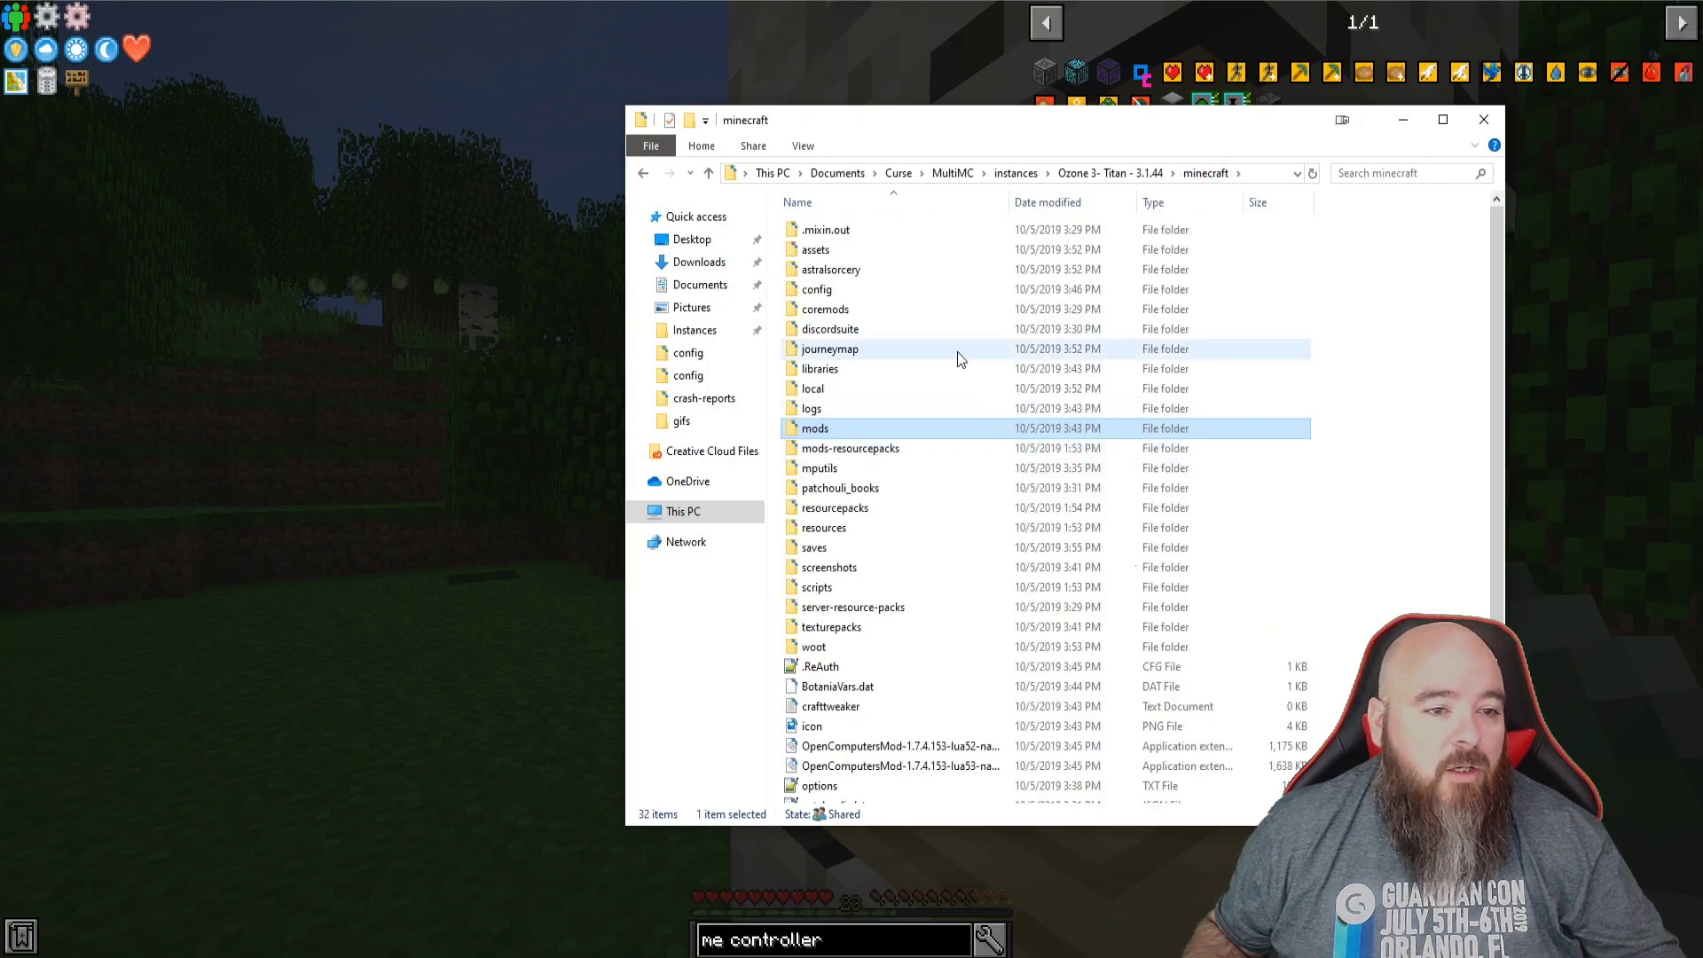
pyautogui.doubleClick(850, 290)
pyautogui.scroll(-10, 887, 574)
pyautogui.scroll(-10, 975, 645)
pyautogui.scroll(-10, 976, 646)
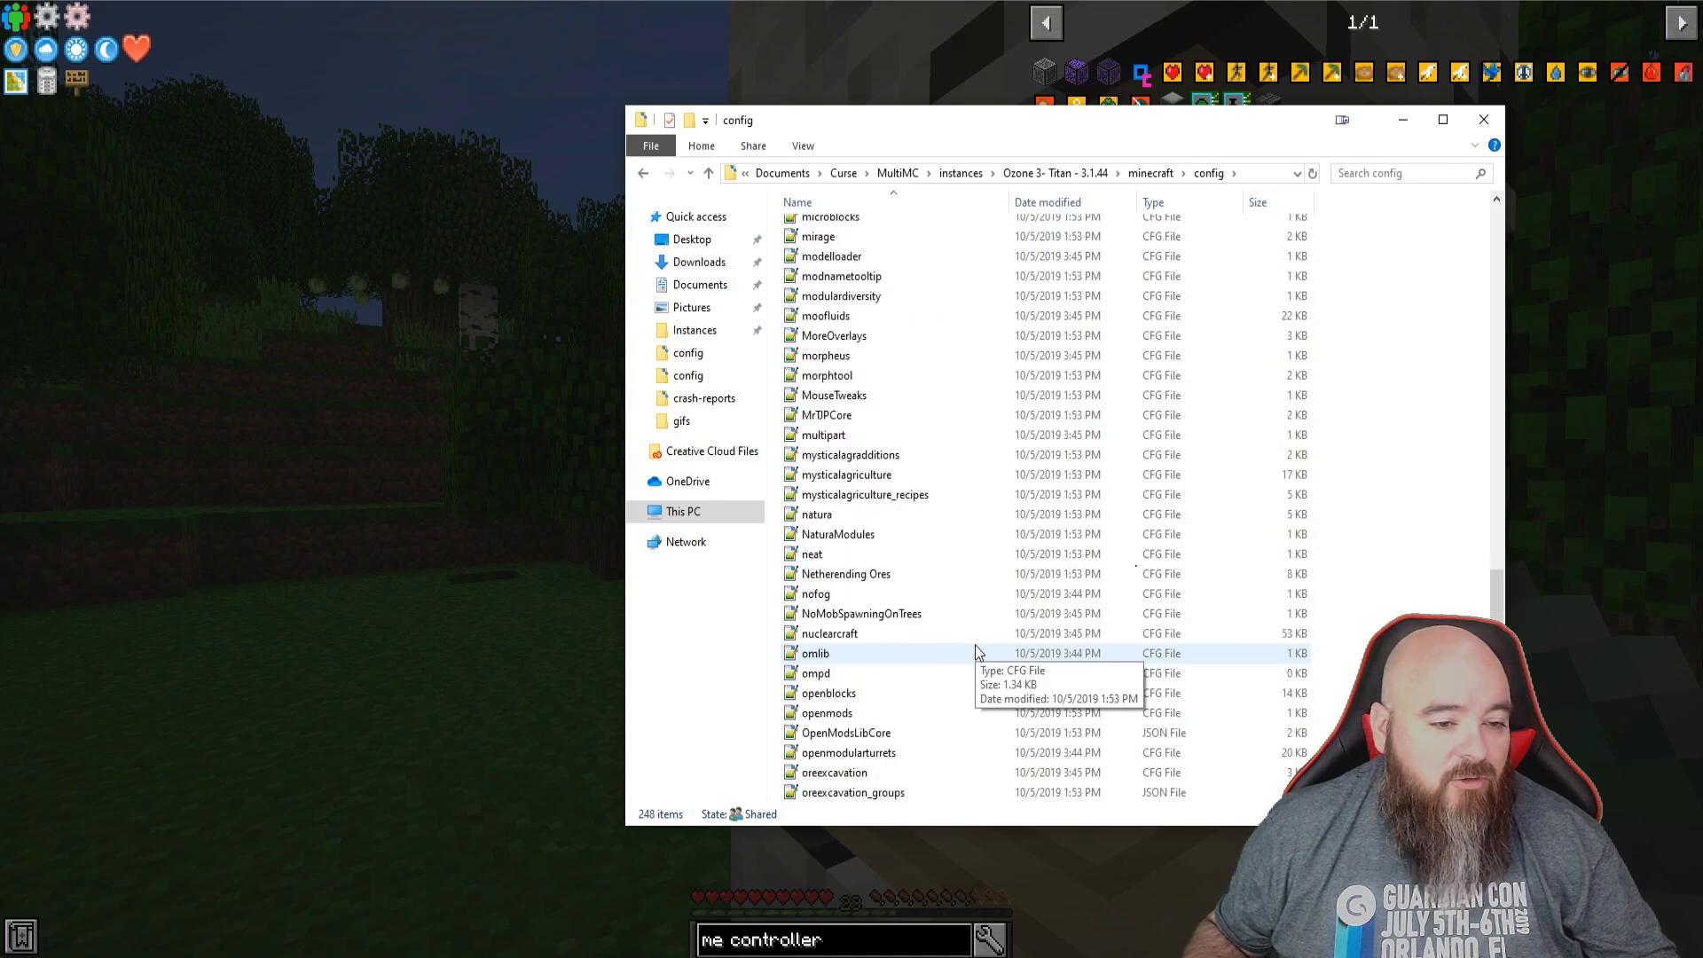
pyautogui.scroll(-10, 976, 646)
pyautogui.scroll(-4, 932, 660)
pyautogui.click(884, 673)
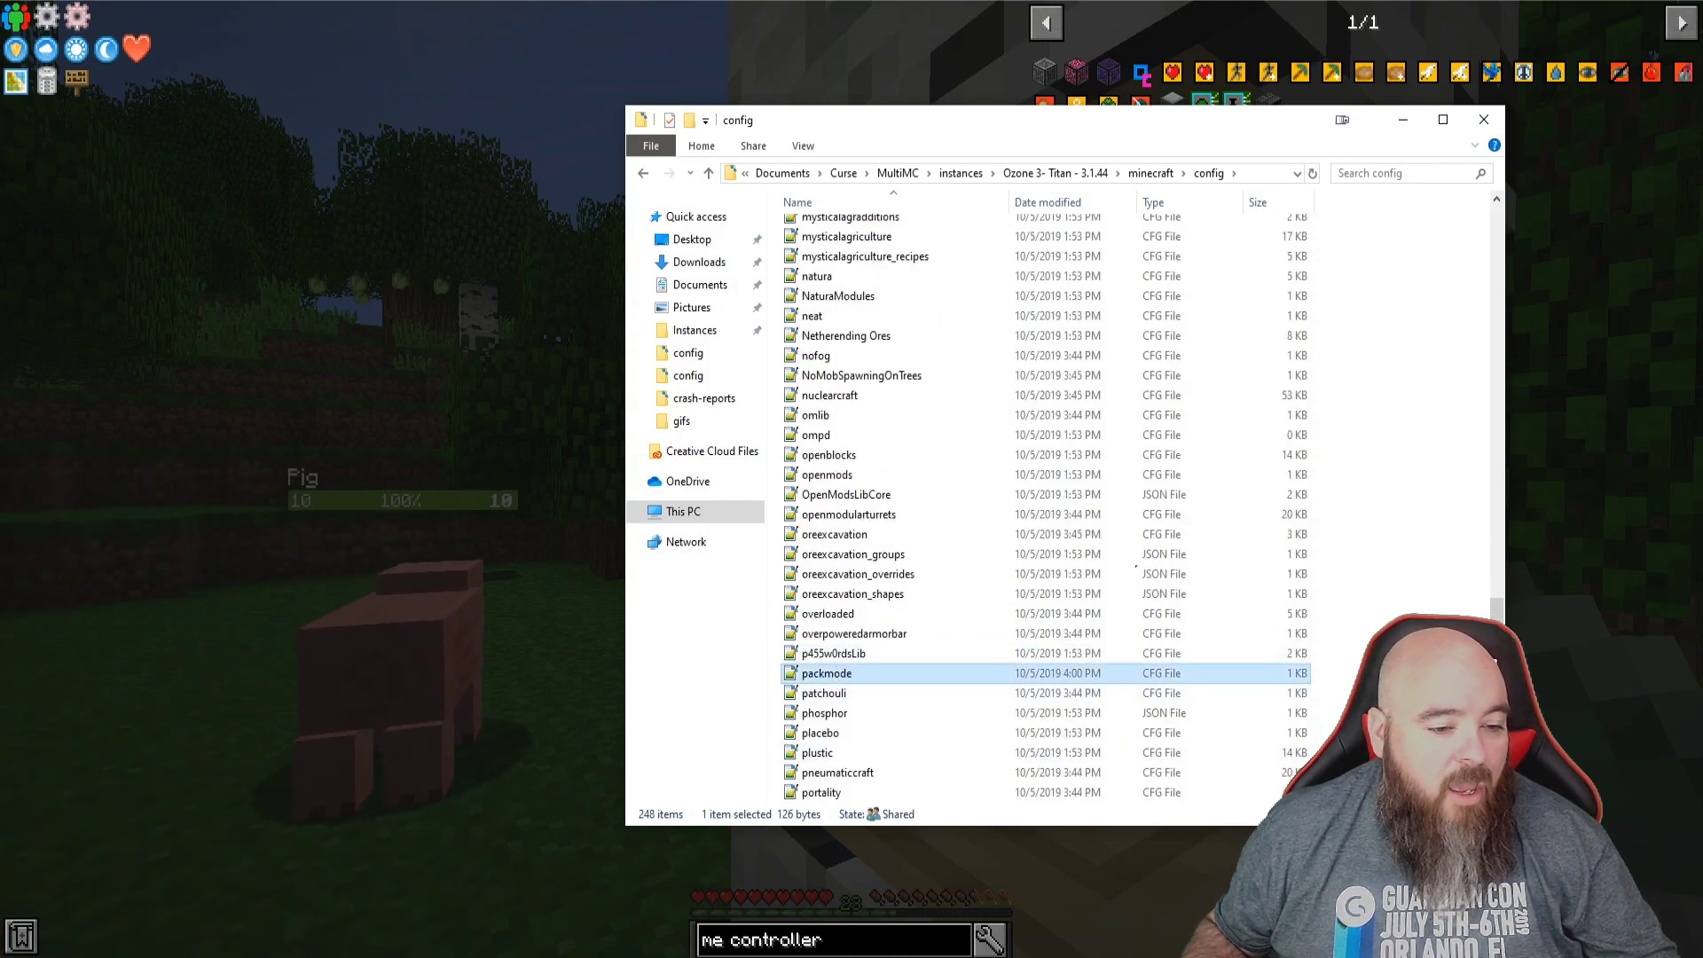
pyautogui.press('Return')
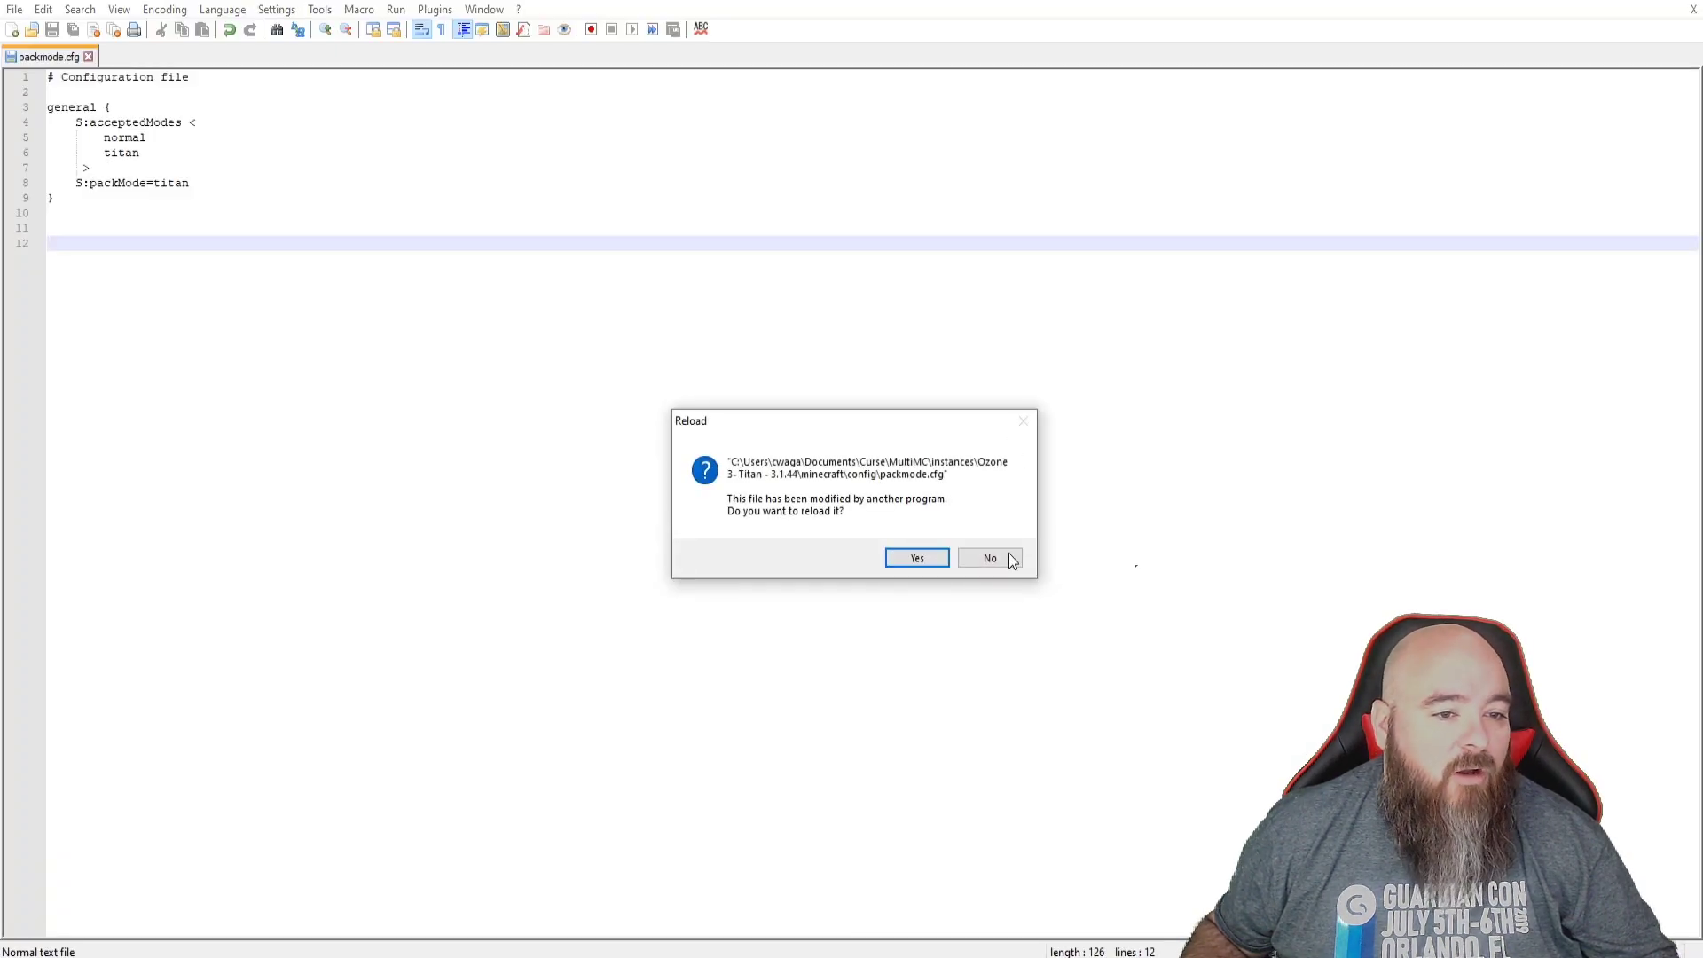
# Step: Decline the reload, highlight the S:packMode=titan line, and minimize Notepad++
pyautogui.click(993, 565)
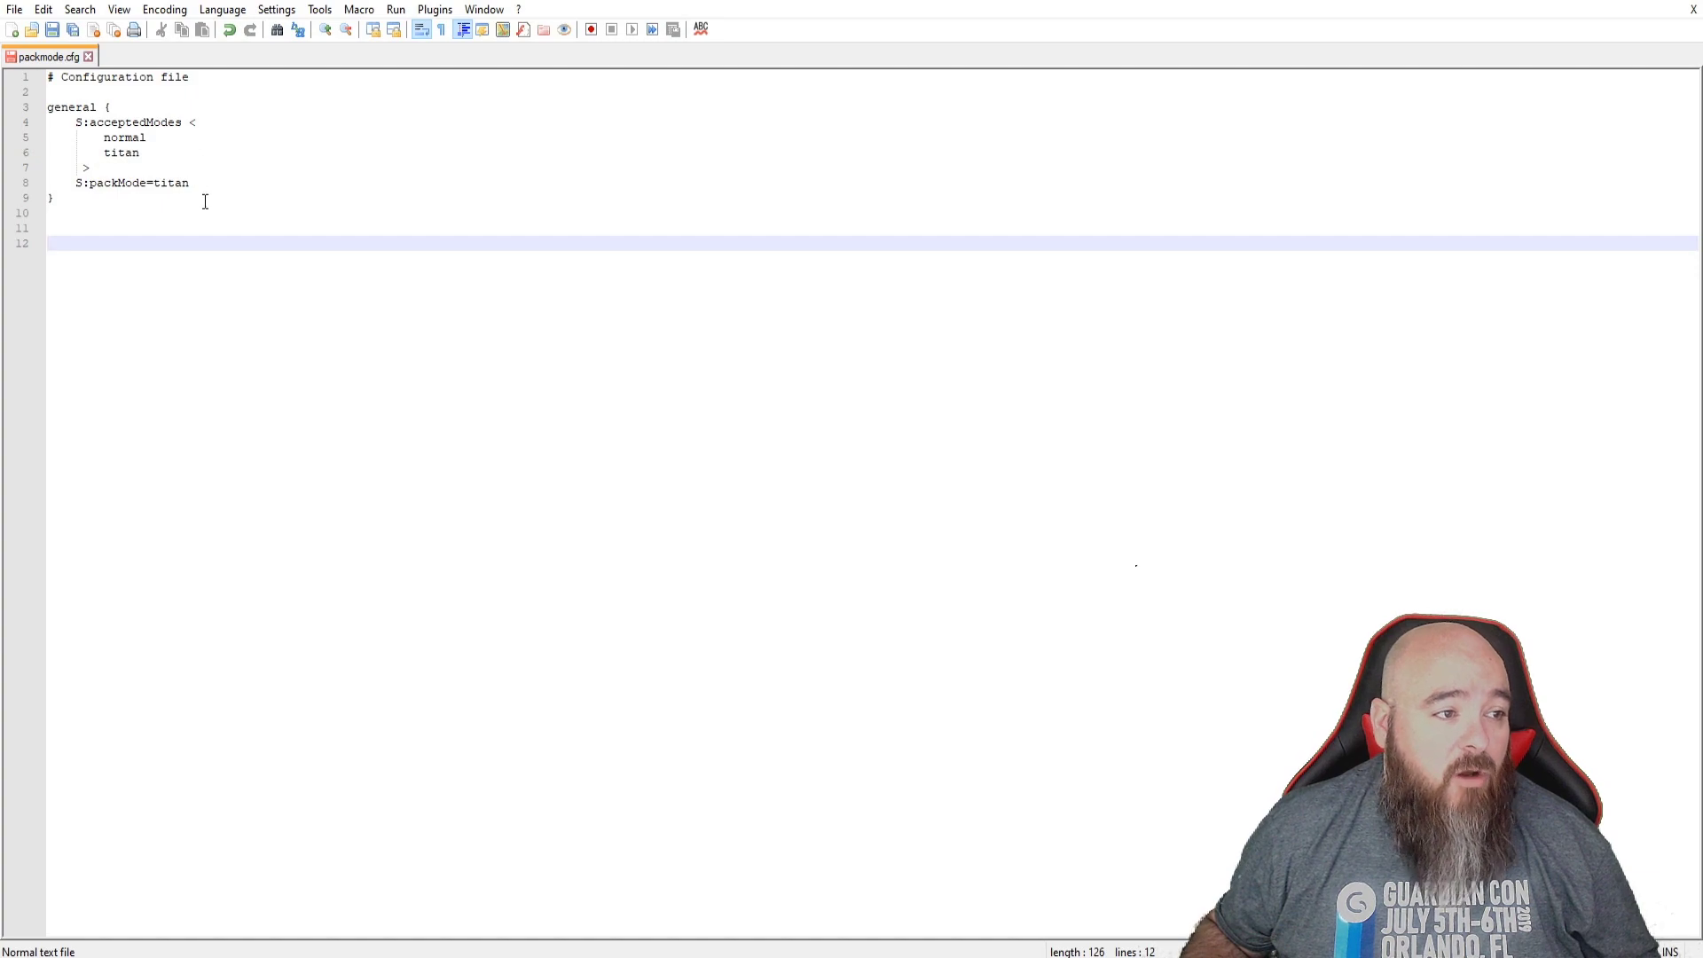
pyautogui.moveTo(198, 186); pyautogui.dragTo(141, 170)
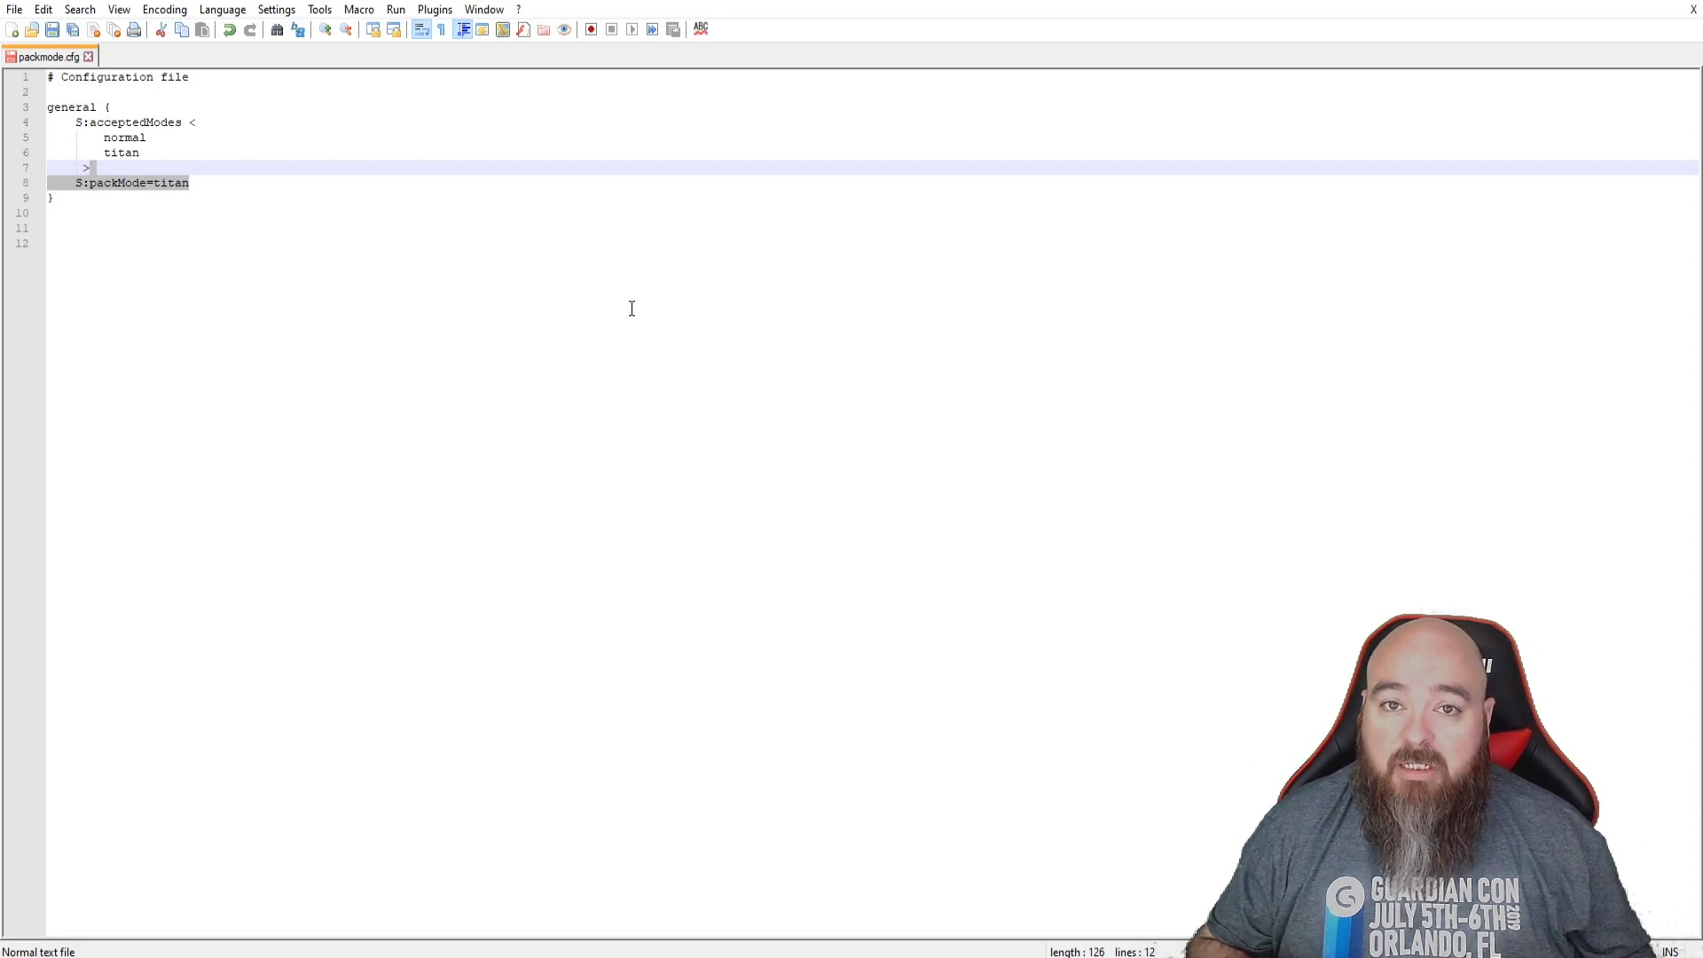
pyautogui.click(1605, 4)
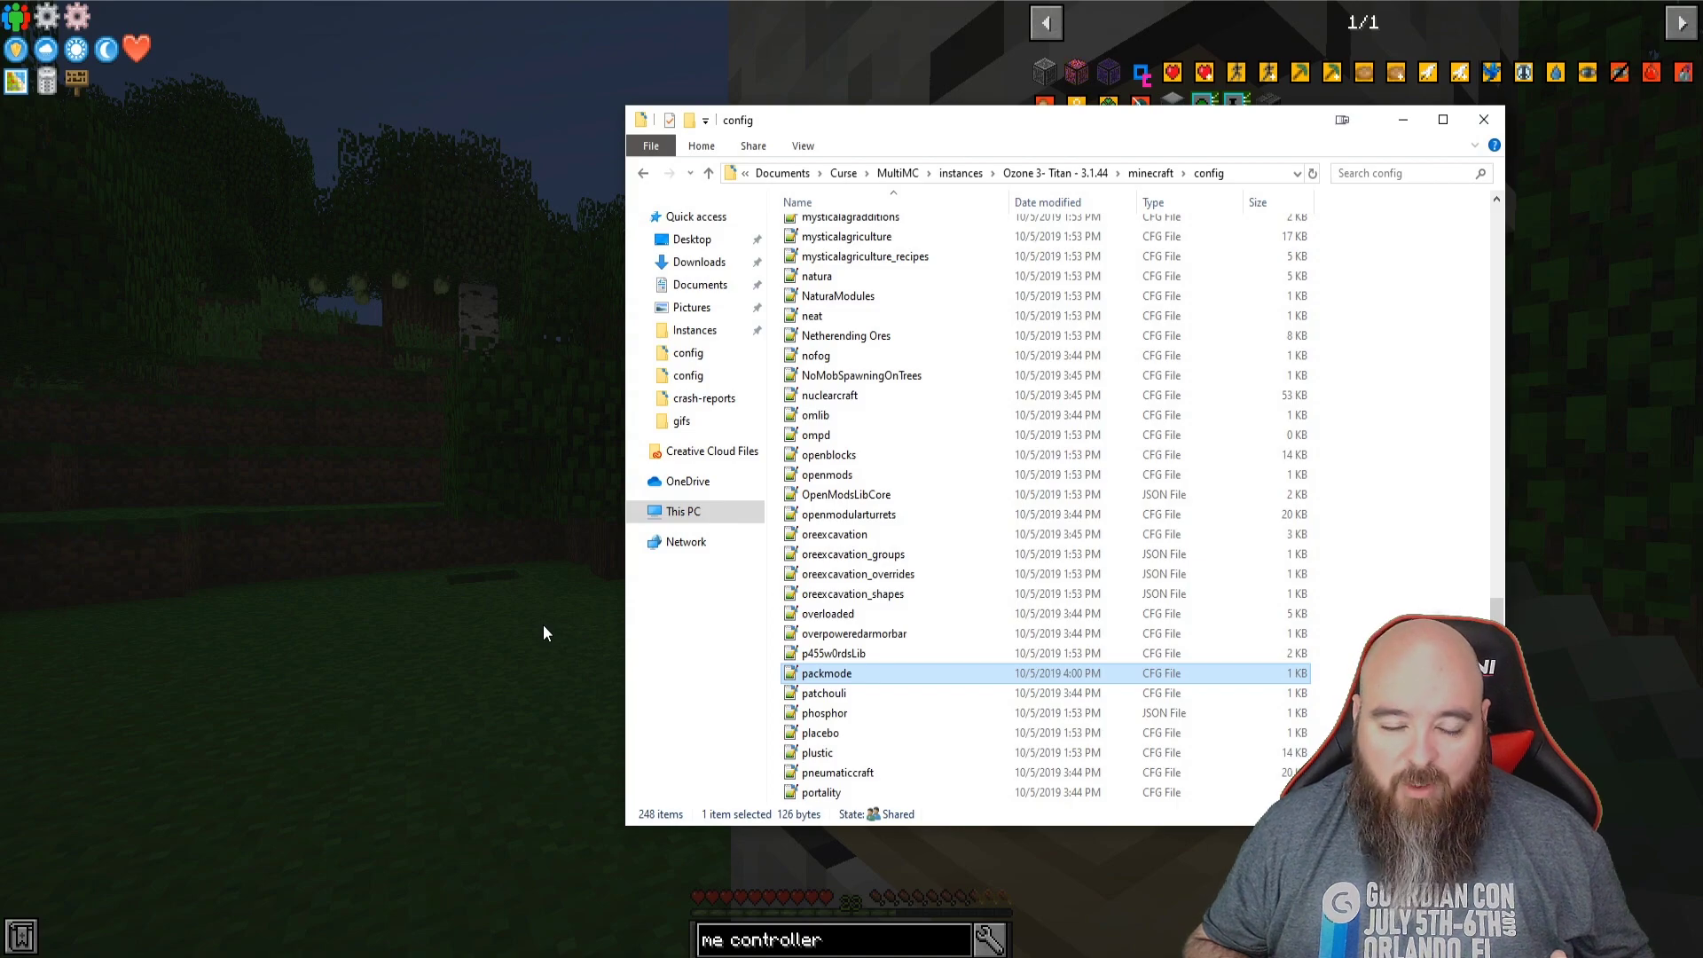
# Step: Browse the PO3-3.1.42T instance's minecraft folder, its saves folder, then its mods folder
pyautogui.click(556, 554)
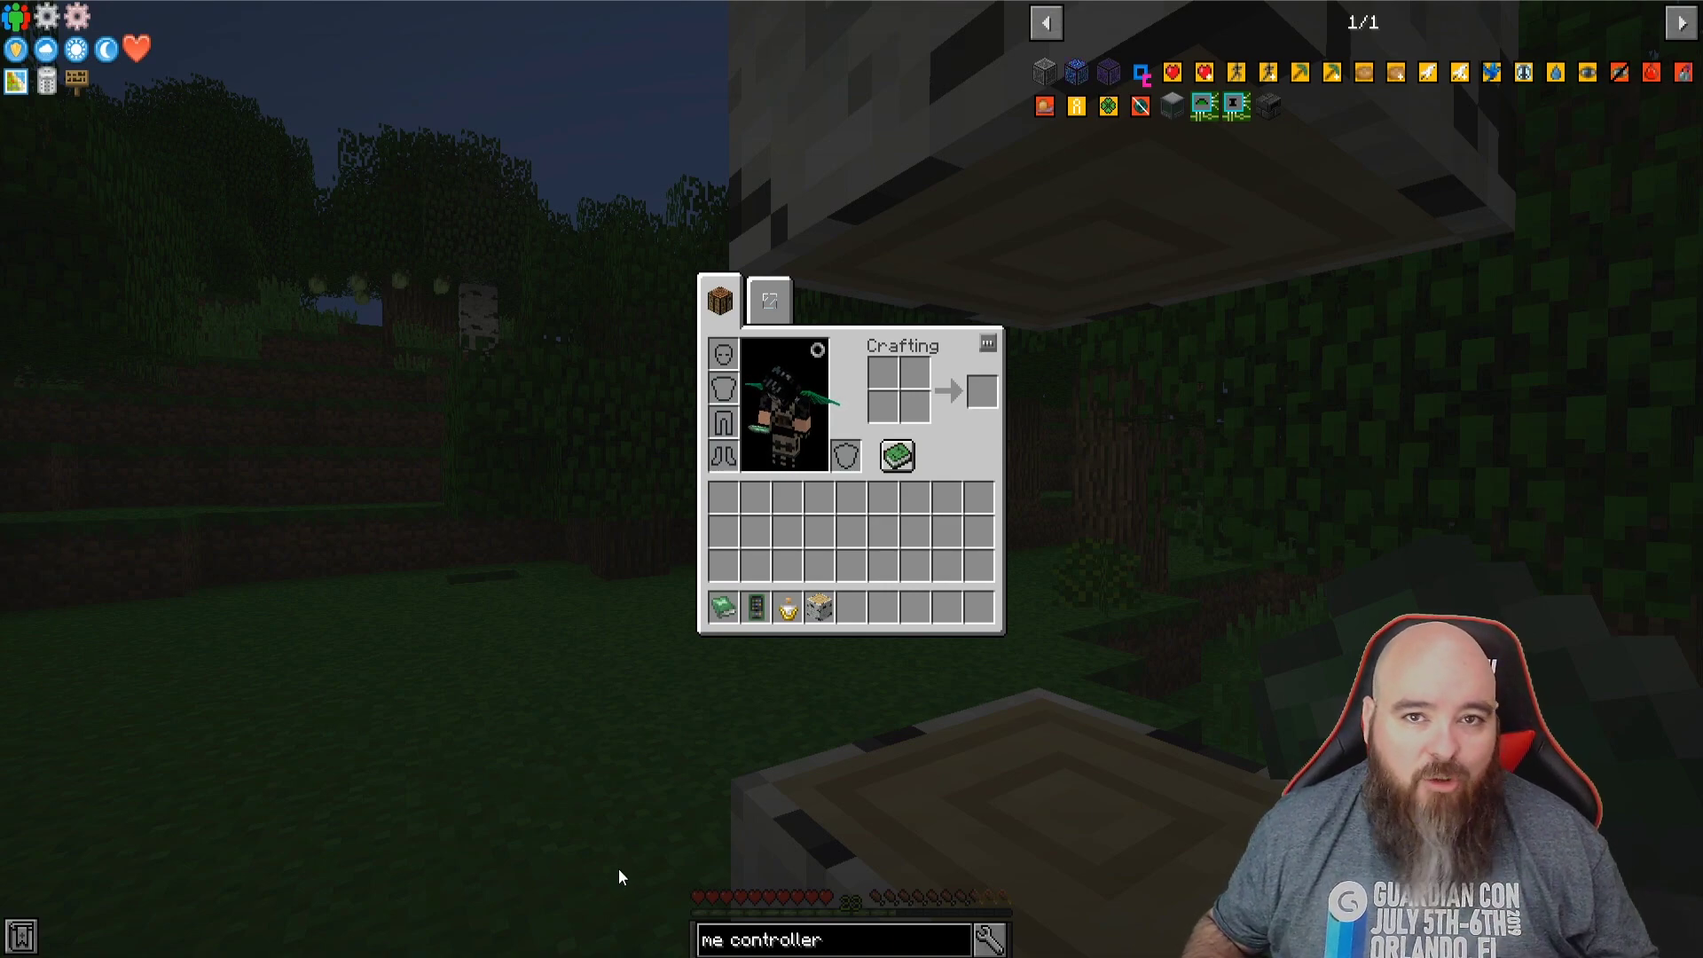
pyautogui.moveTo(456, 937)
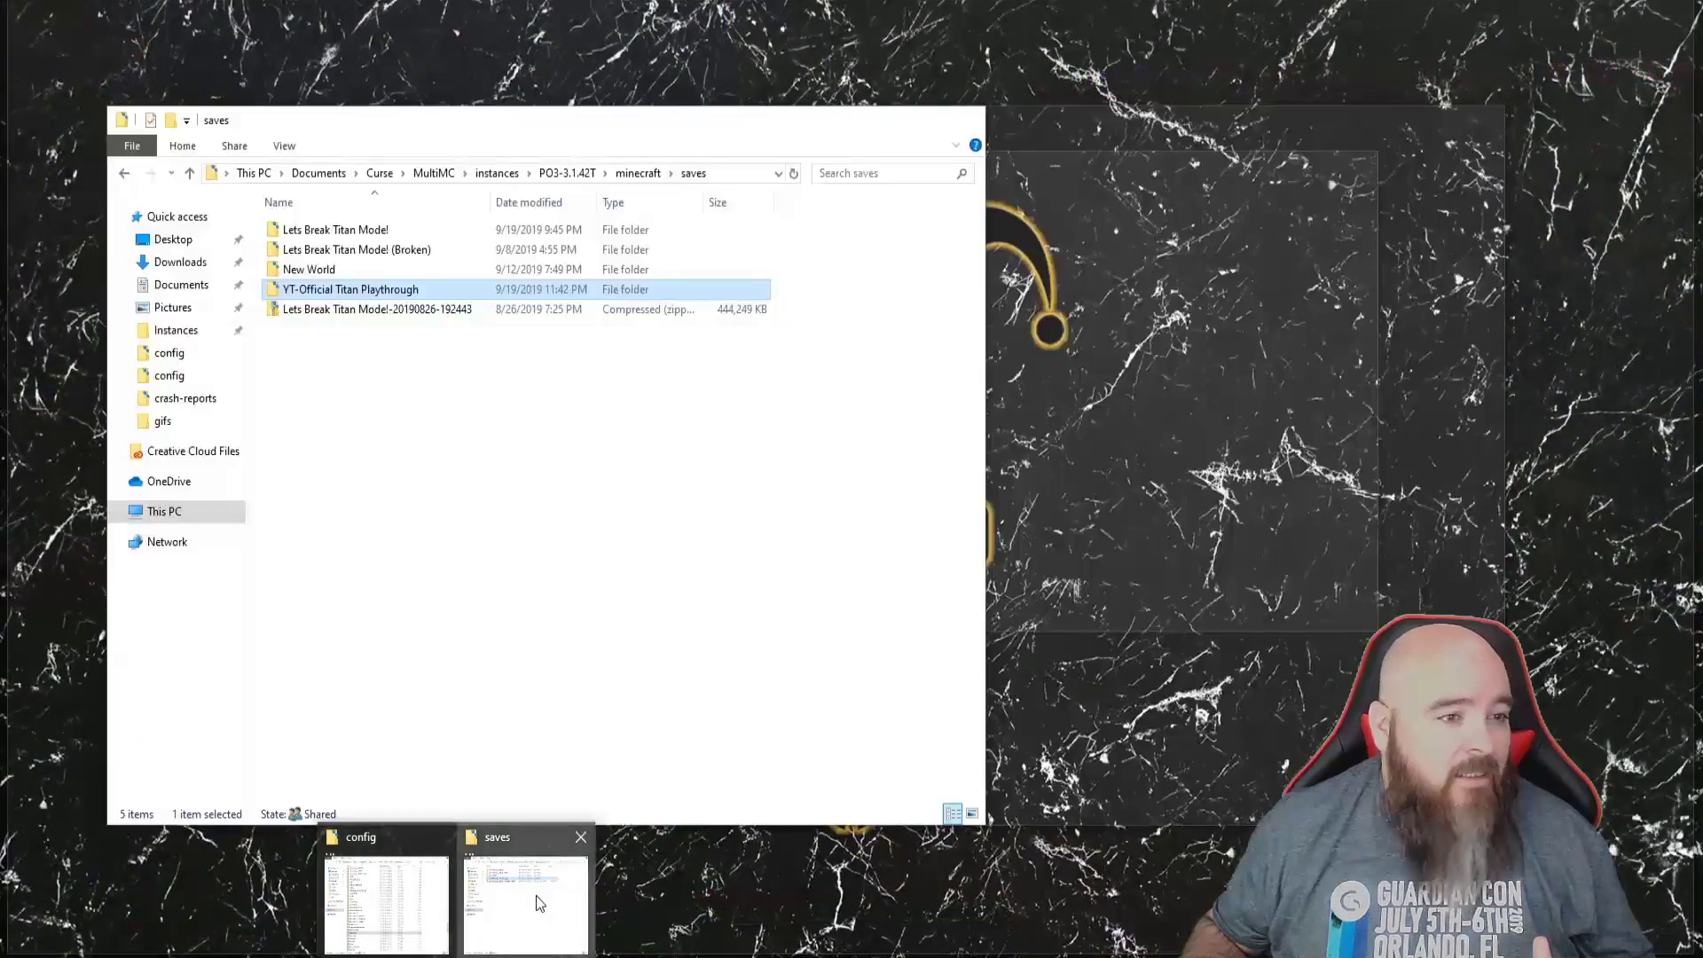
pyautogui.click(537, 896)
pyautogui.click(572, 172)
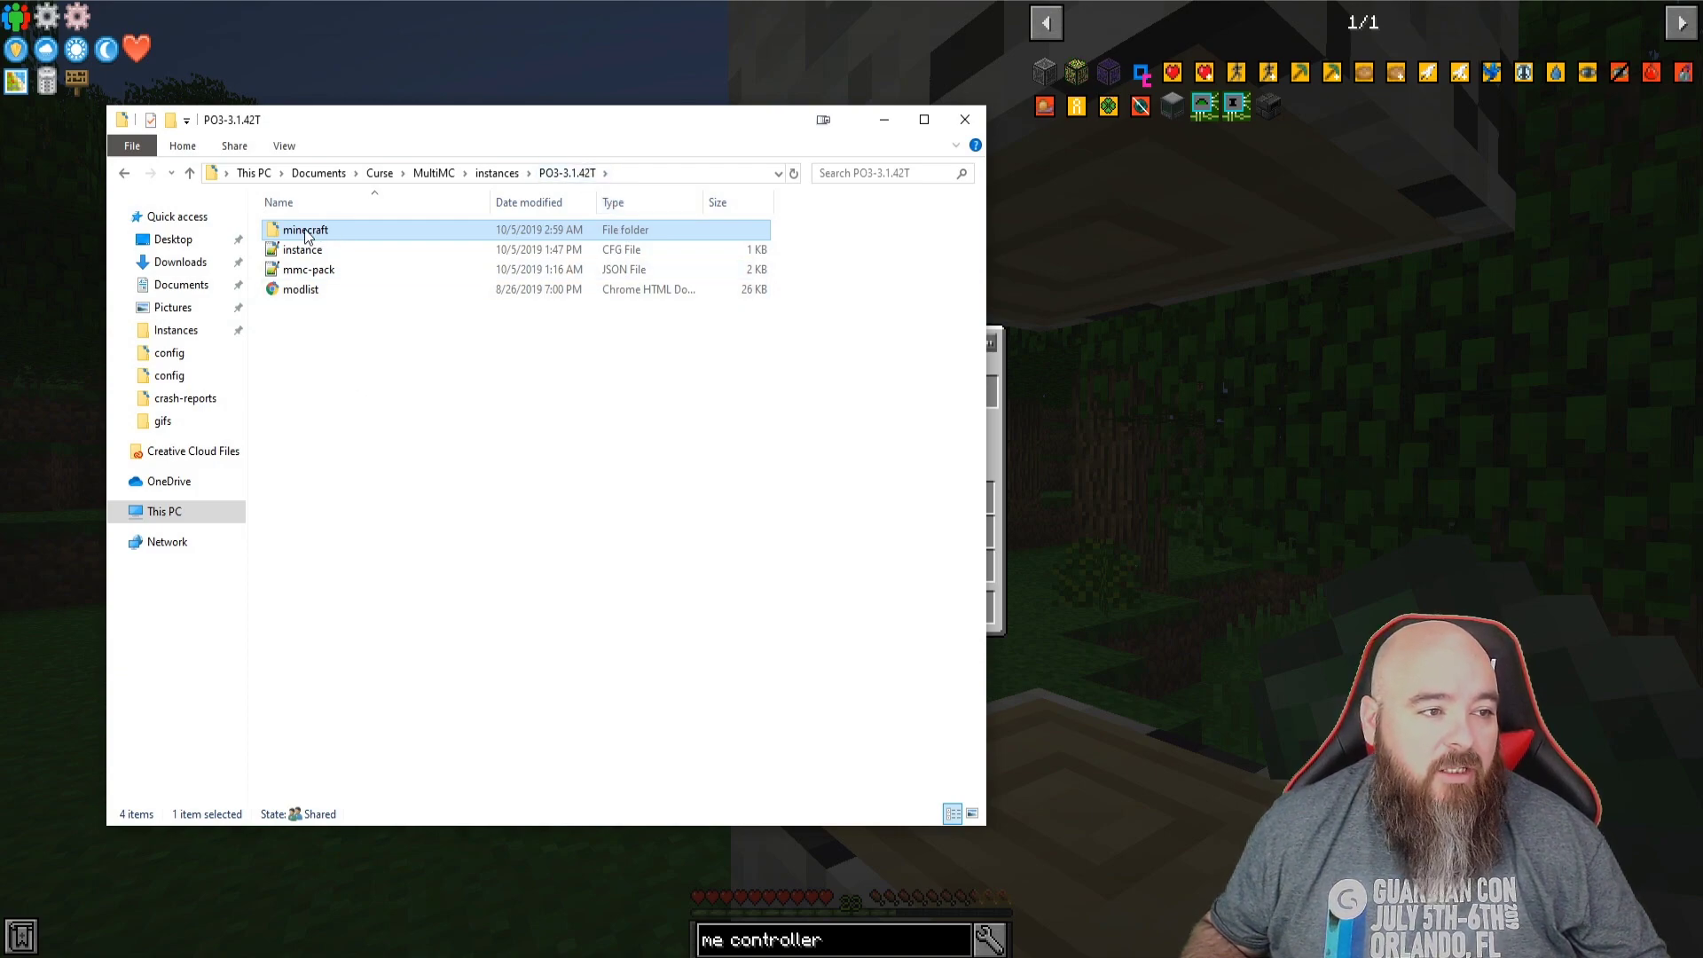
pyautogui.doubleClick(334, 234)
pyautogui.scroll(-5, 399, 604)
pyautogui.scroll(4, 395, 601)
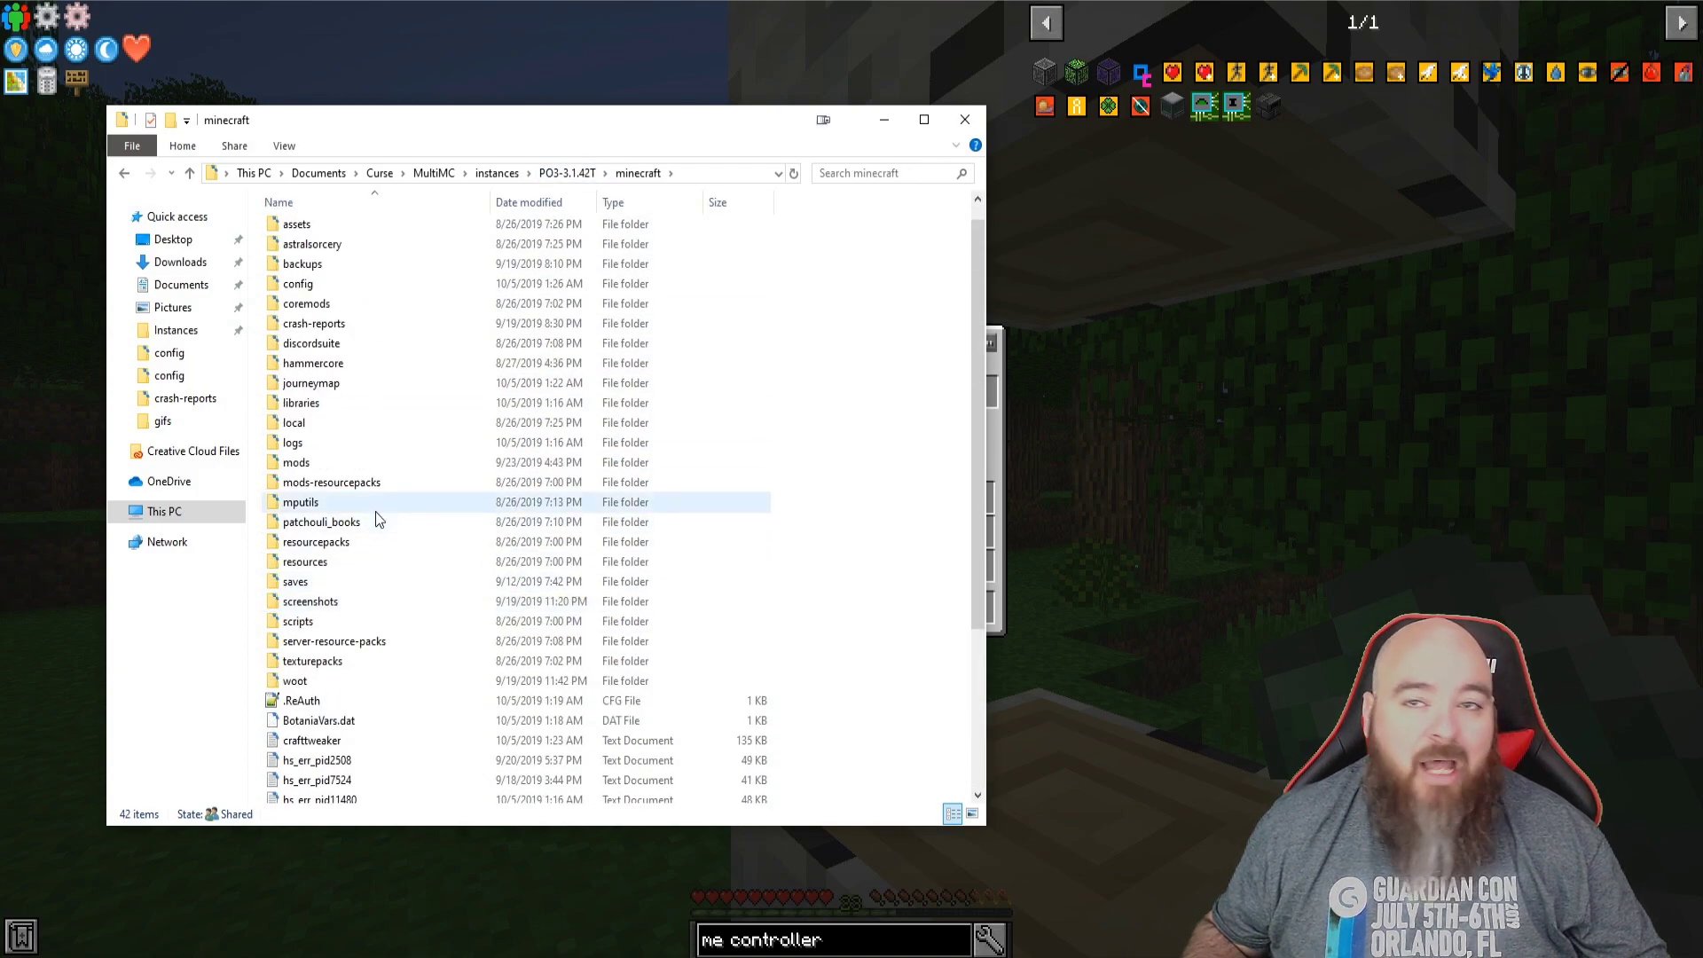
pyautogui.doubleClick(306, 582)
pyautogui.hotkey('alt', 'Left')
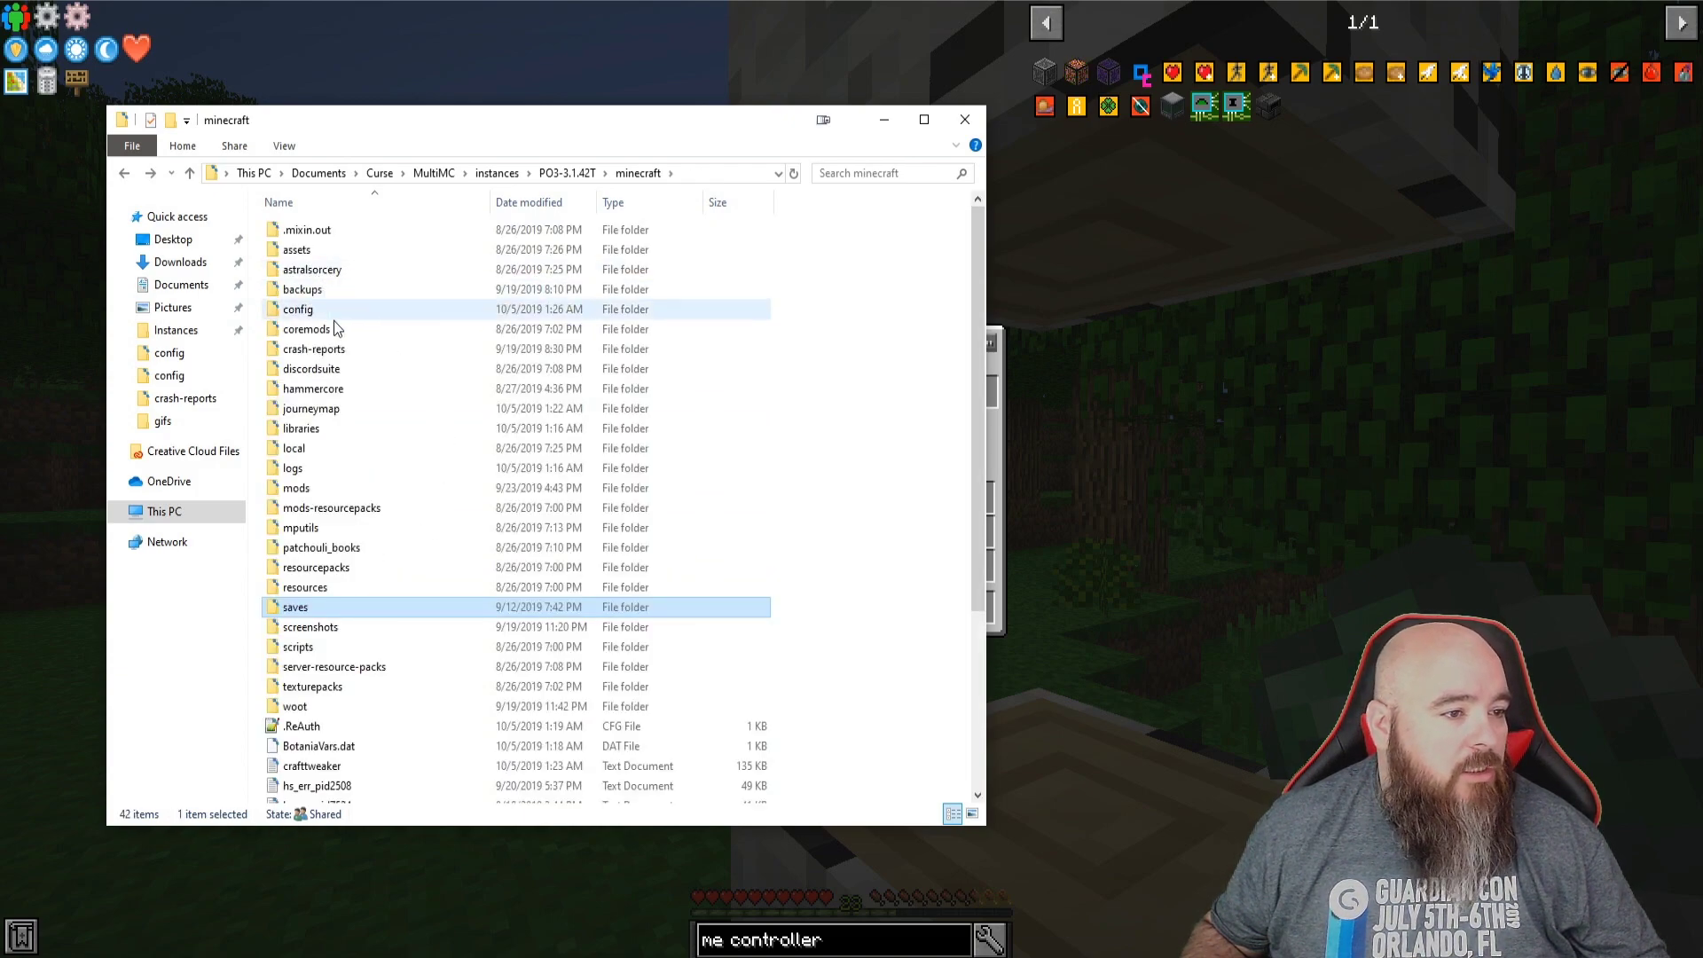
pyautogui.doubleClick(315, 489)
pyautogui.scroll(-10, 424, 551)
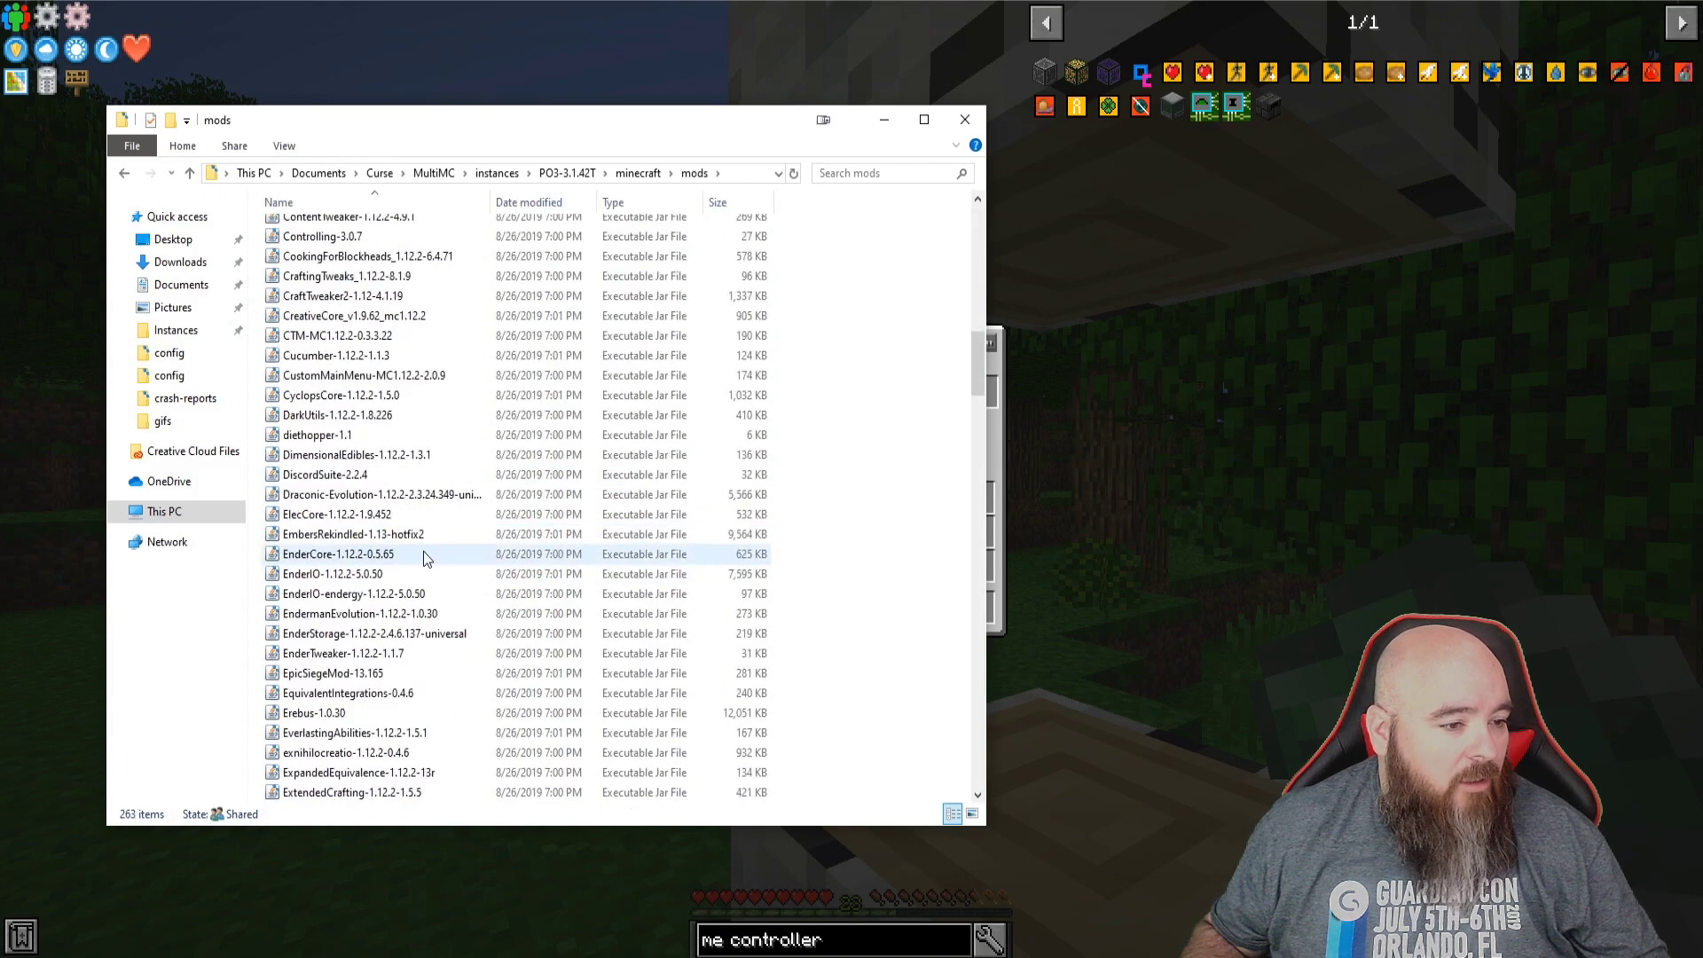
pyautogui.scroll(-8, 420, 586)
pyautogui.scroll(-10, 420, 606)
pyautogui.scroll(-10, 419, 605)
pyautogui.scroll(-10, 420, 606)
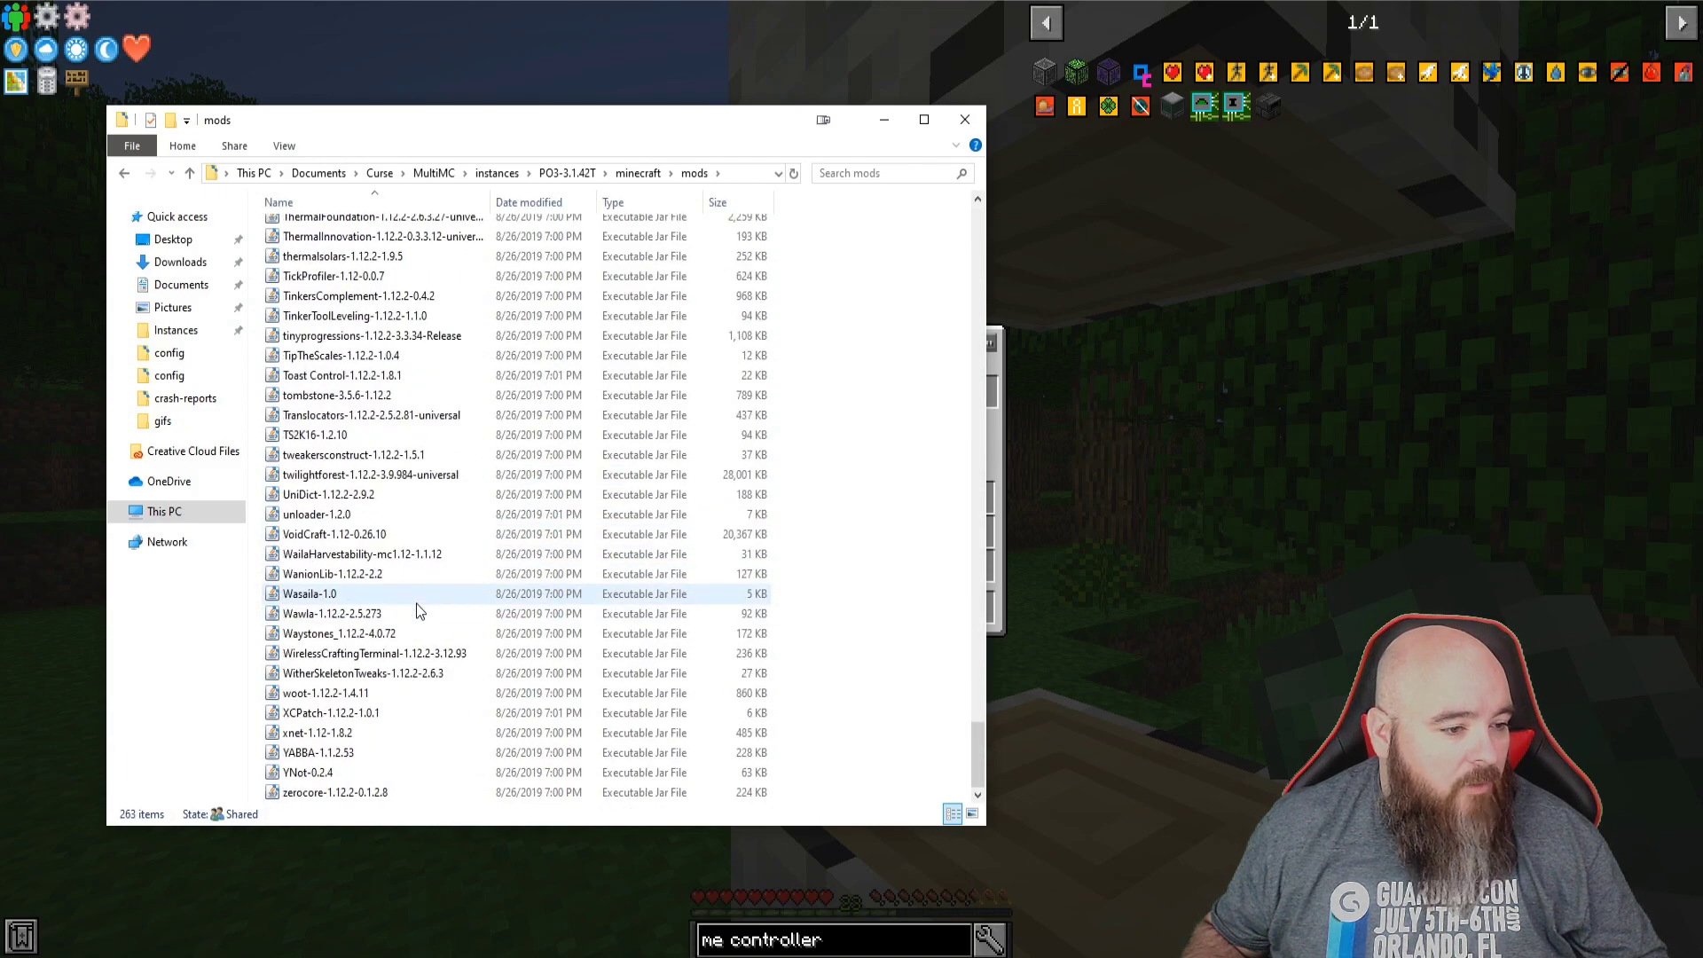
pyautogui.scroll(-6, 419, 605)
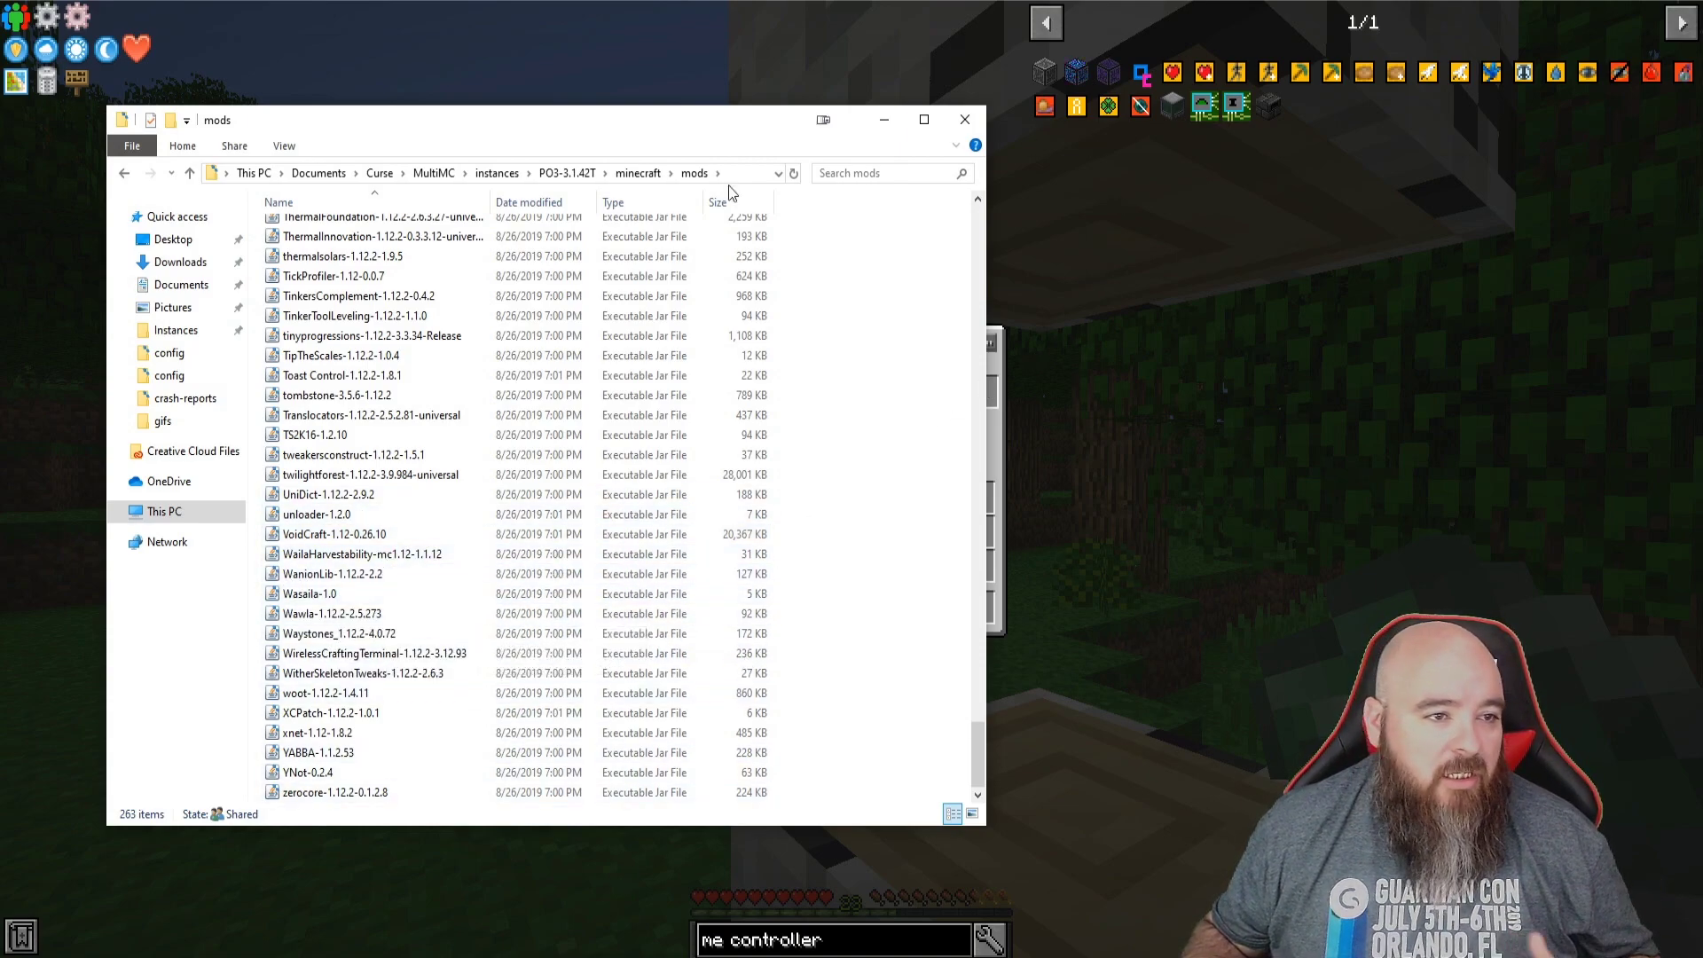
# Step: Open the PO3-3.1.42T config folder and select the waitingtimestats file
pyautogui.click(636, 175)
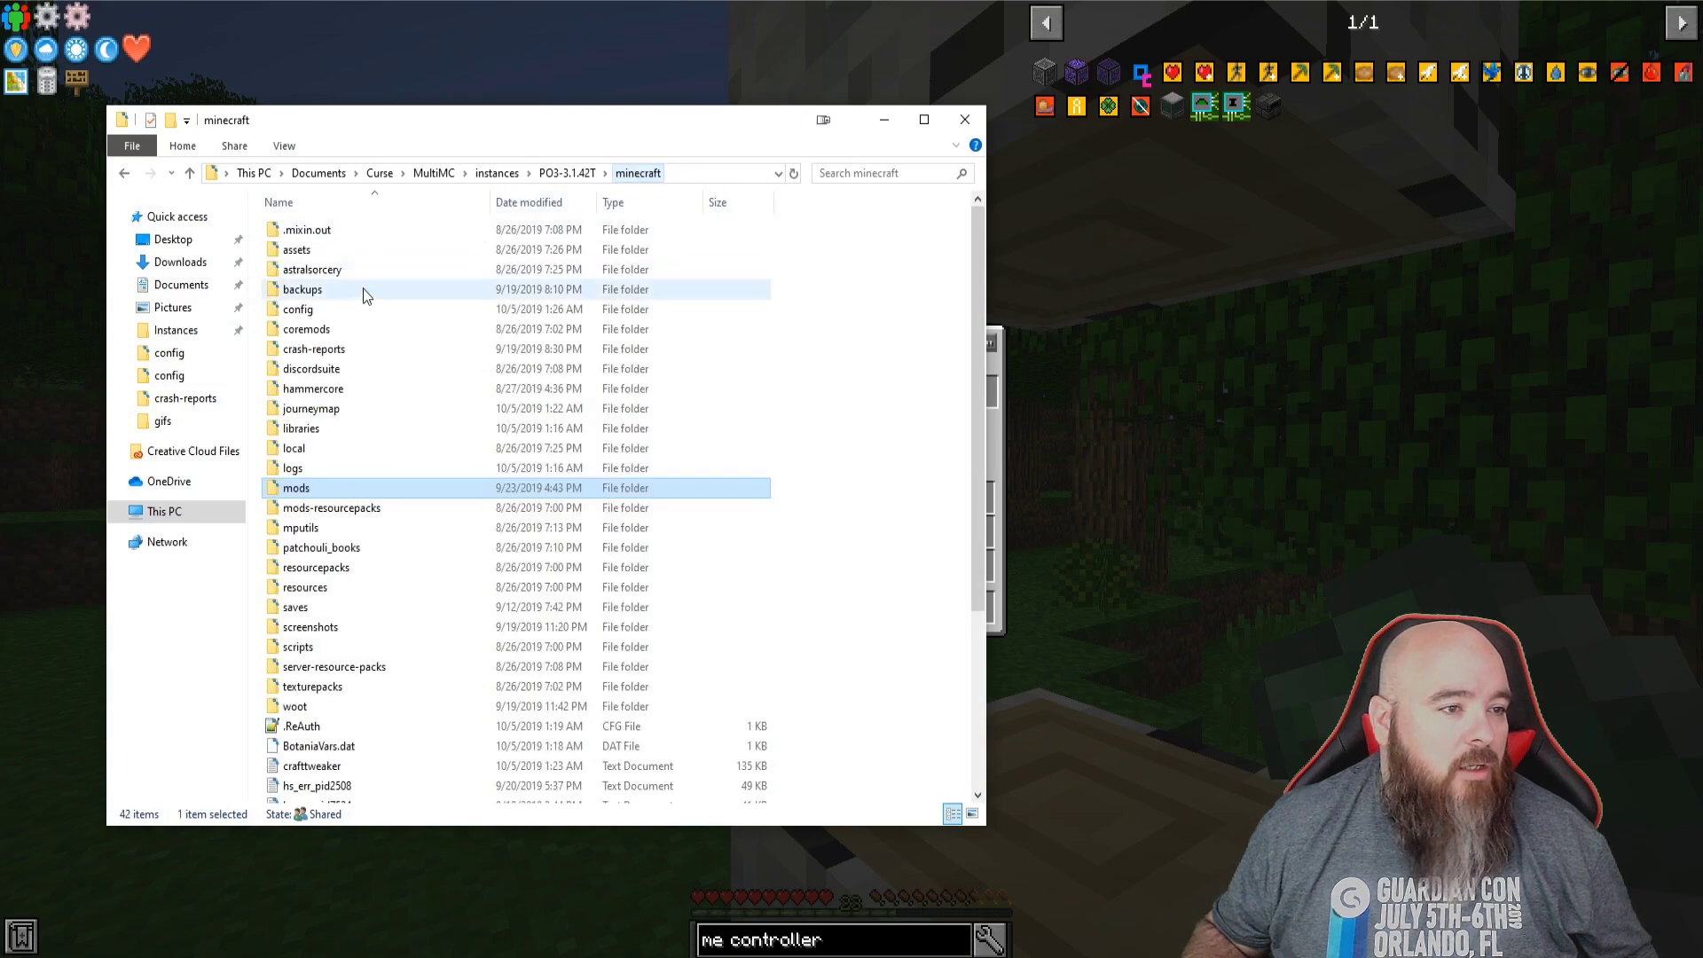
pyautogui.doubleClick(319, 311)
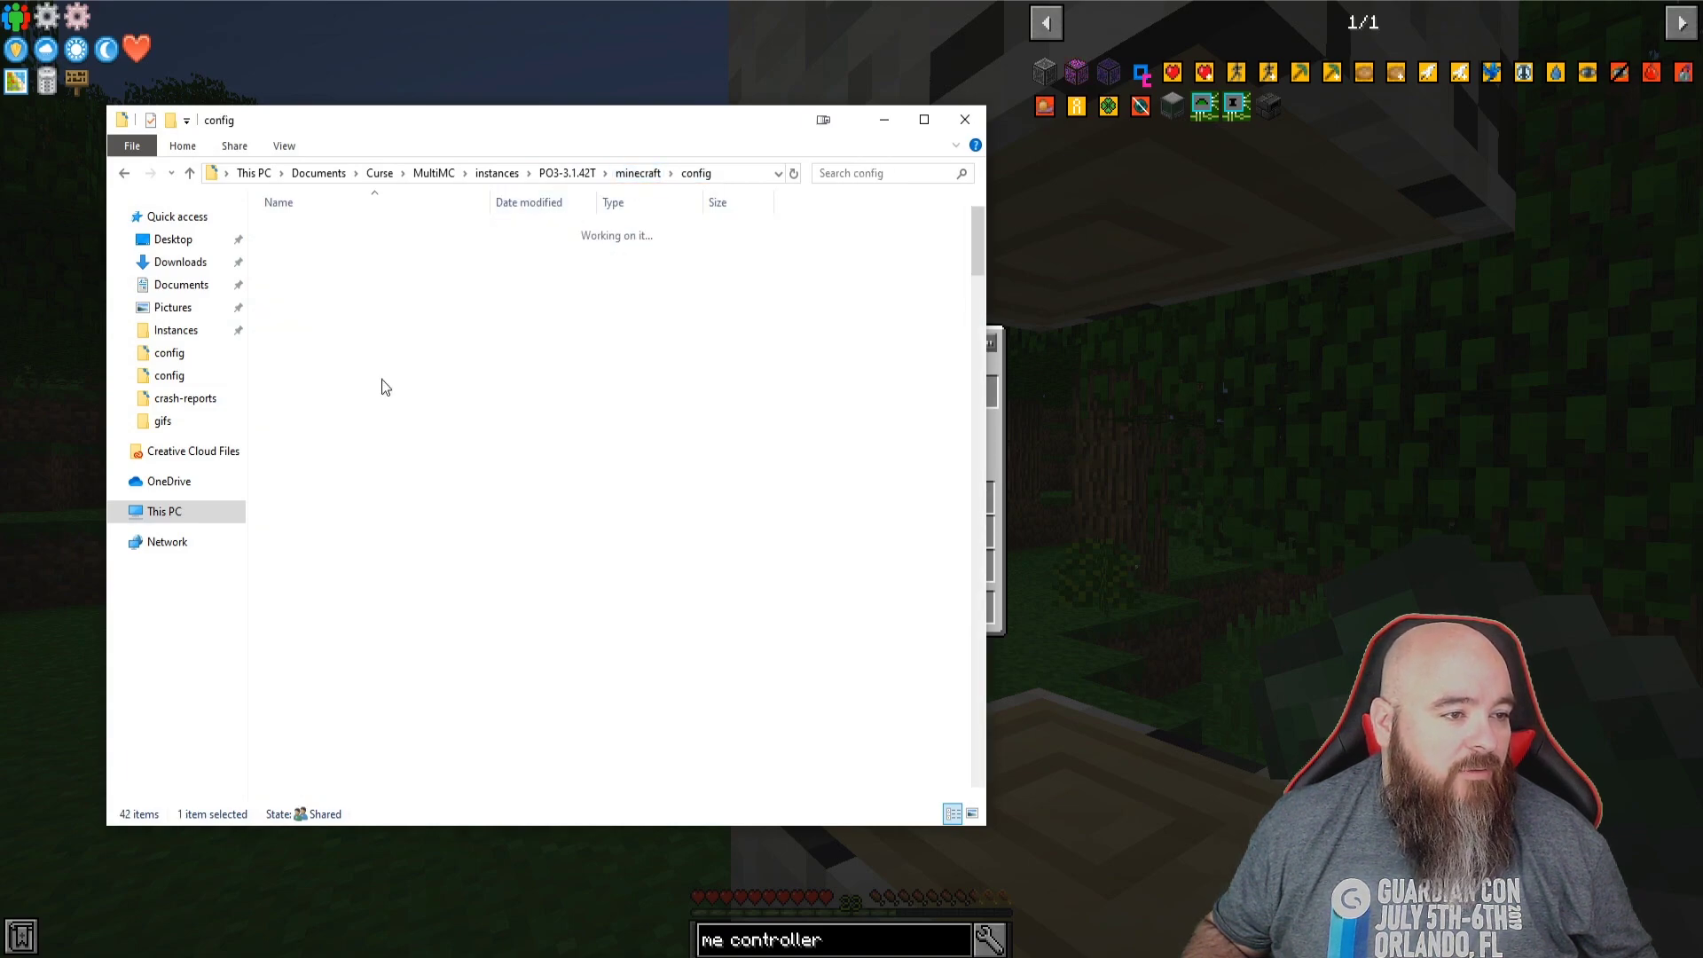
pyautogui.scroll(-20, 373, 593)
pyautogui.scroll(-20, 370, 592)
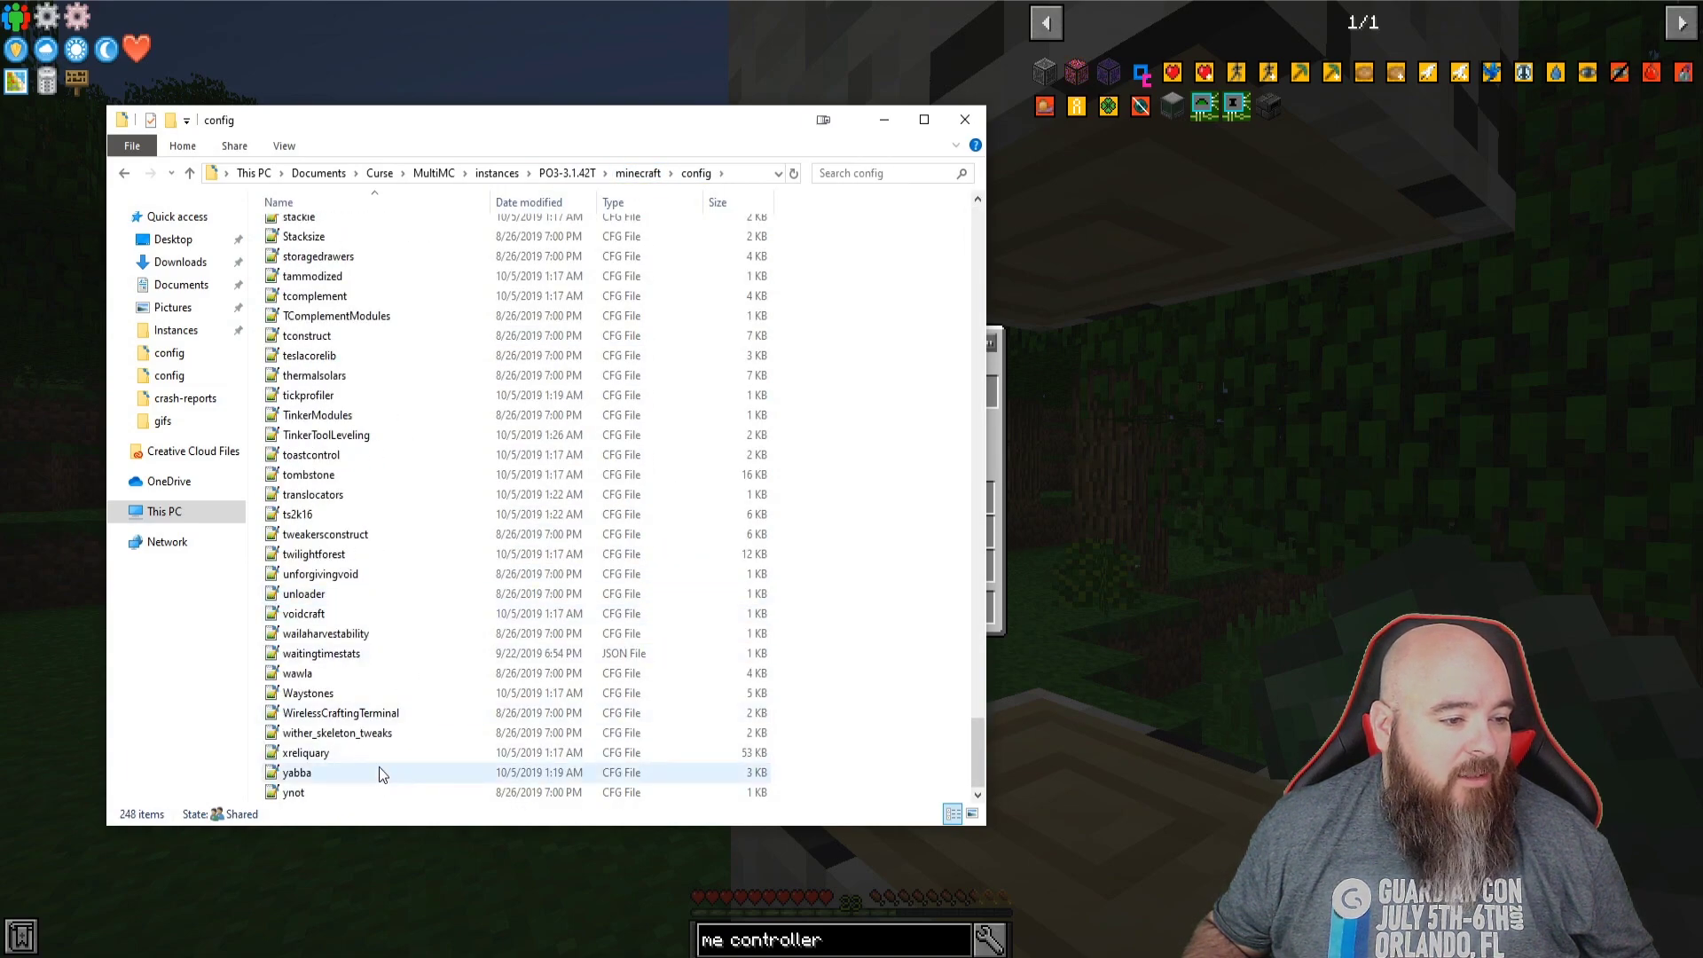
pyautogui.click(387, 649)
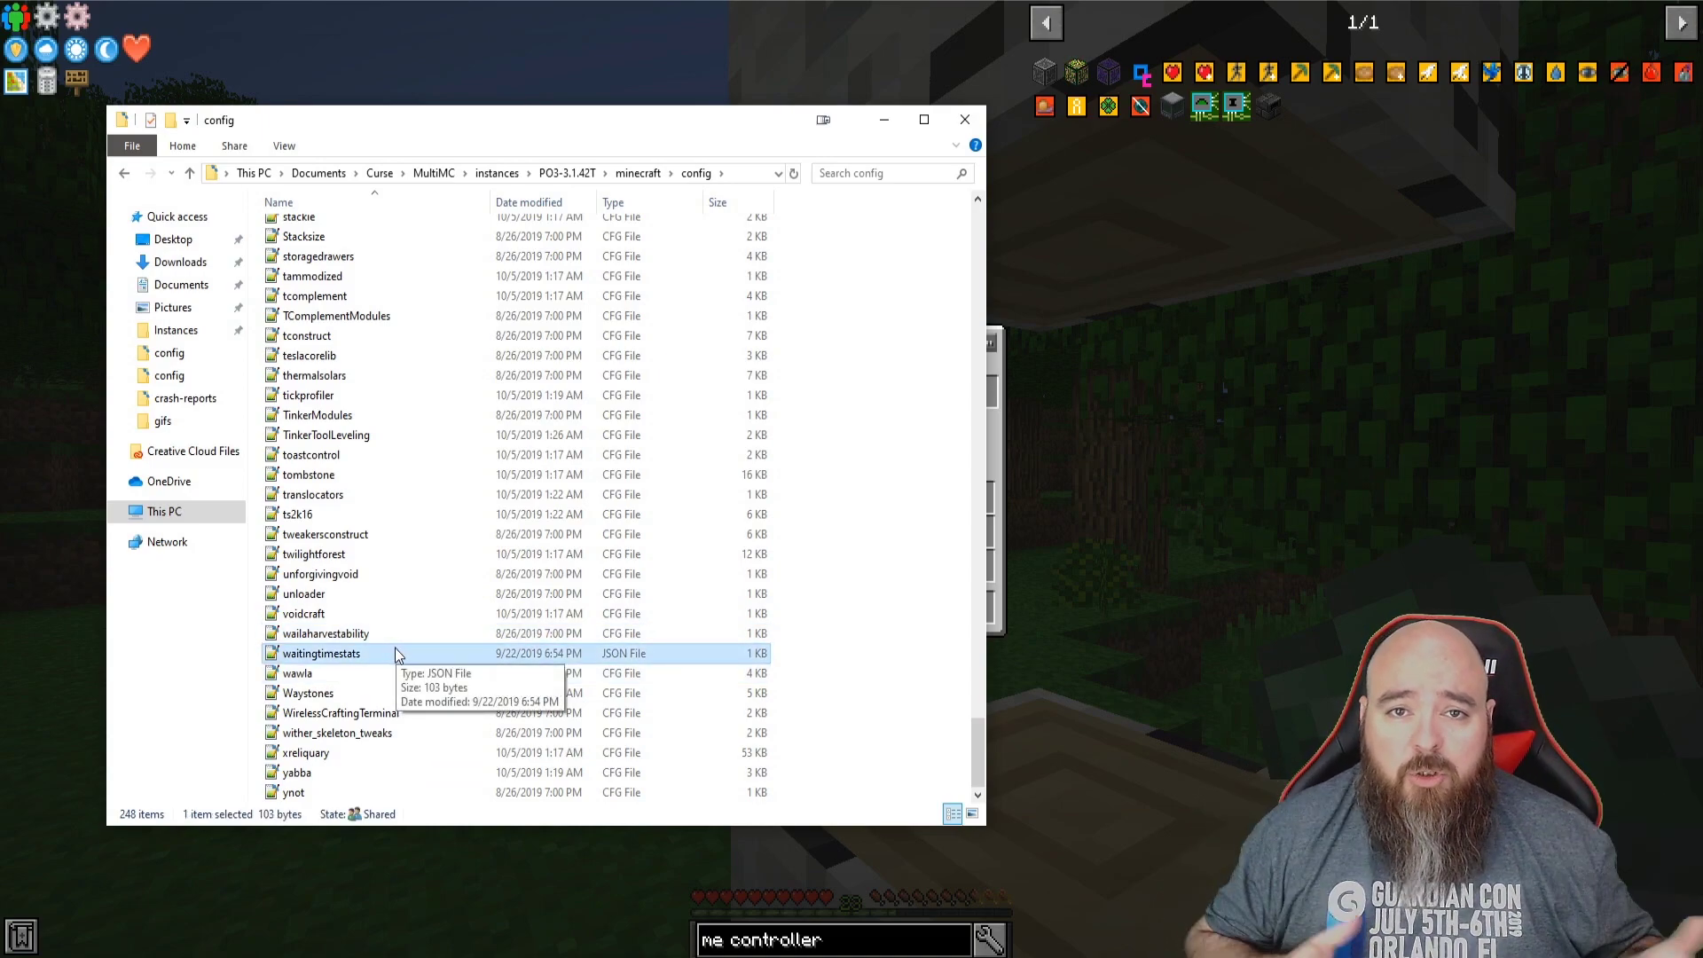
pyautogui.moveTo(321, 654)
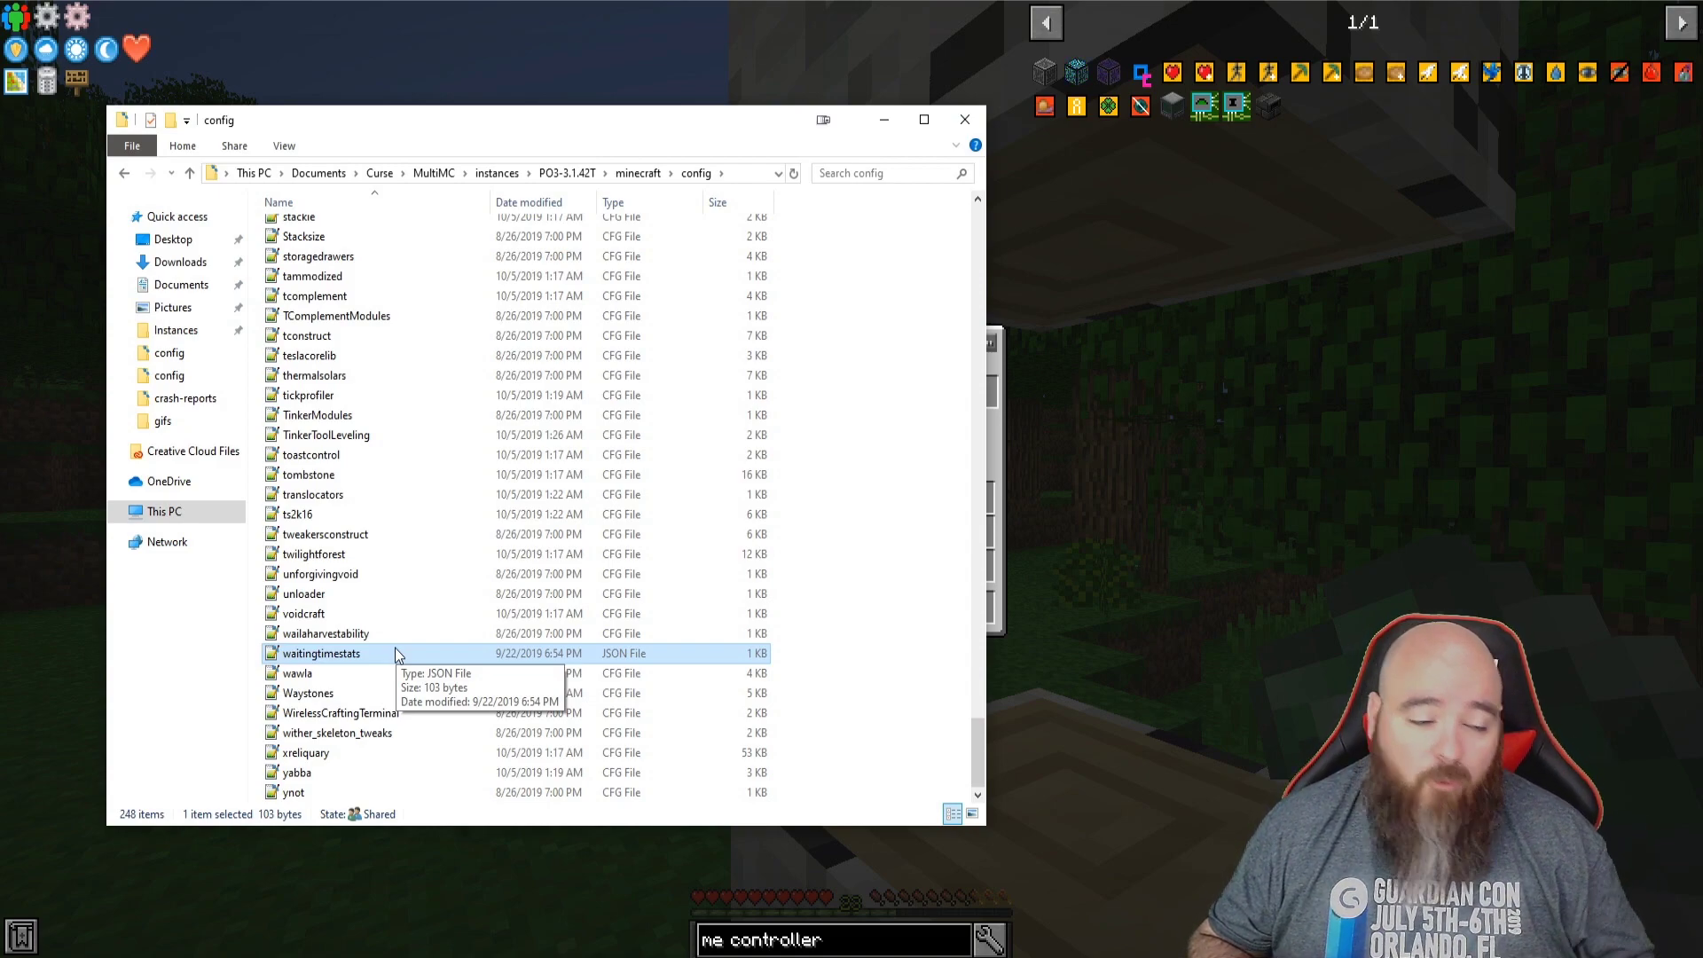
pyautogui.click(1182, 407)
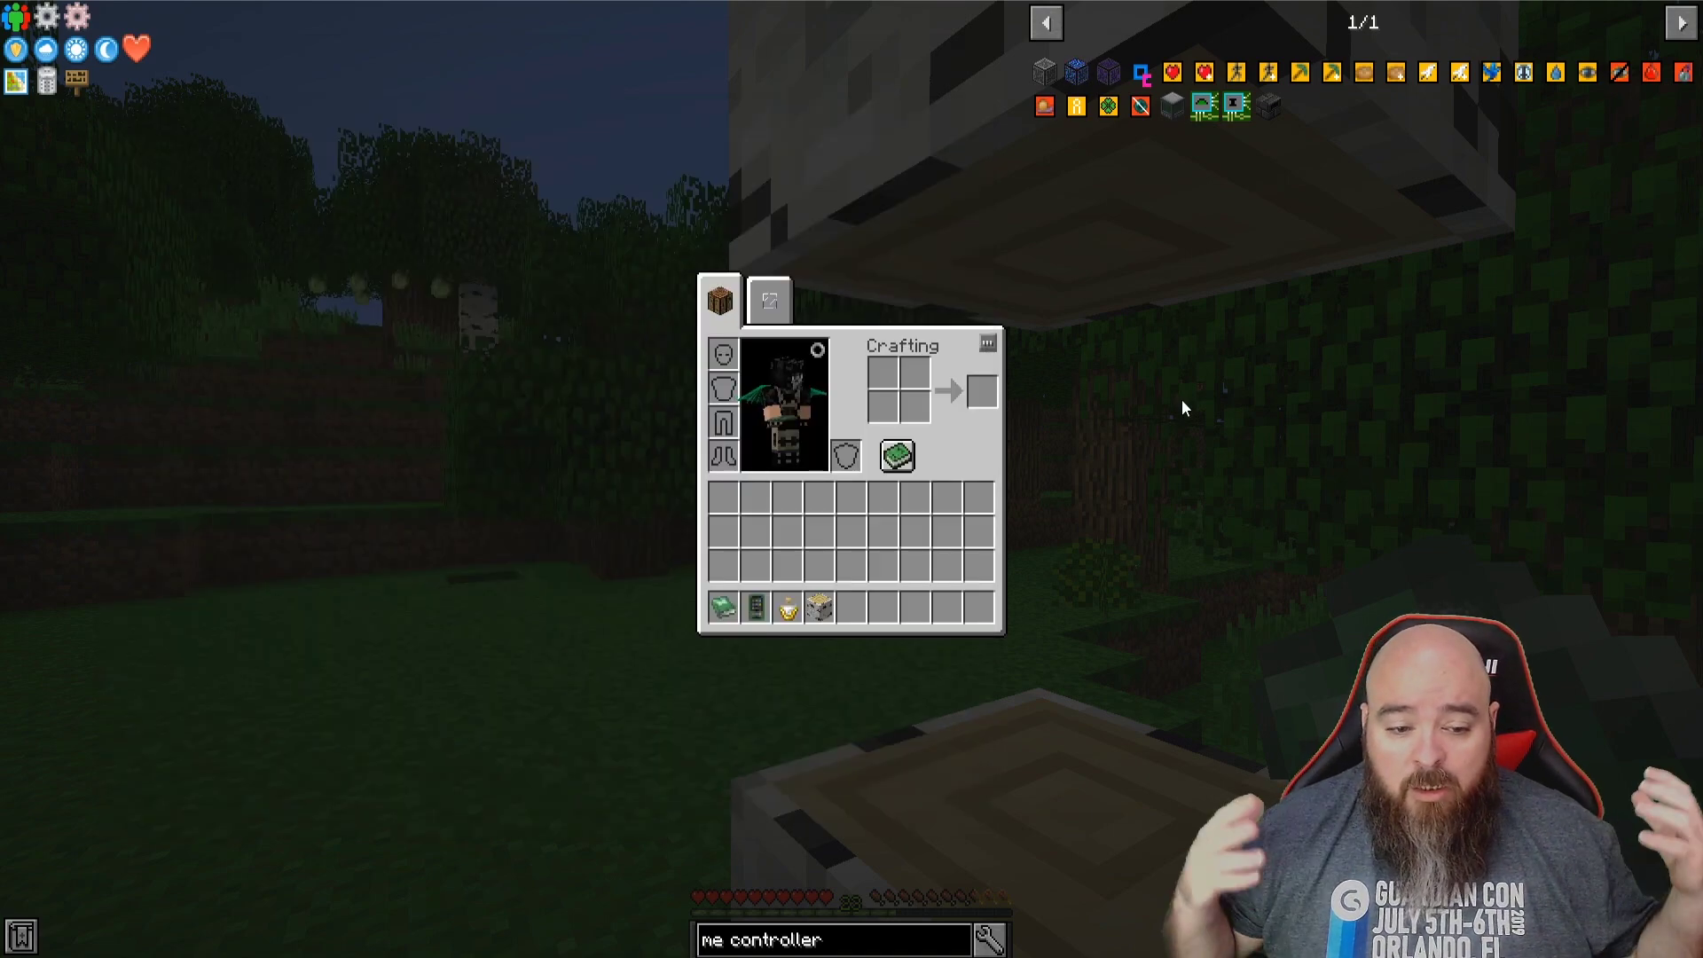